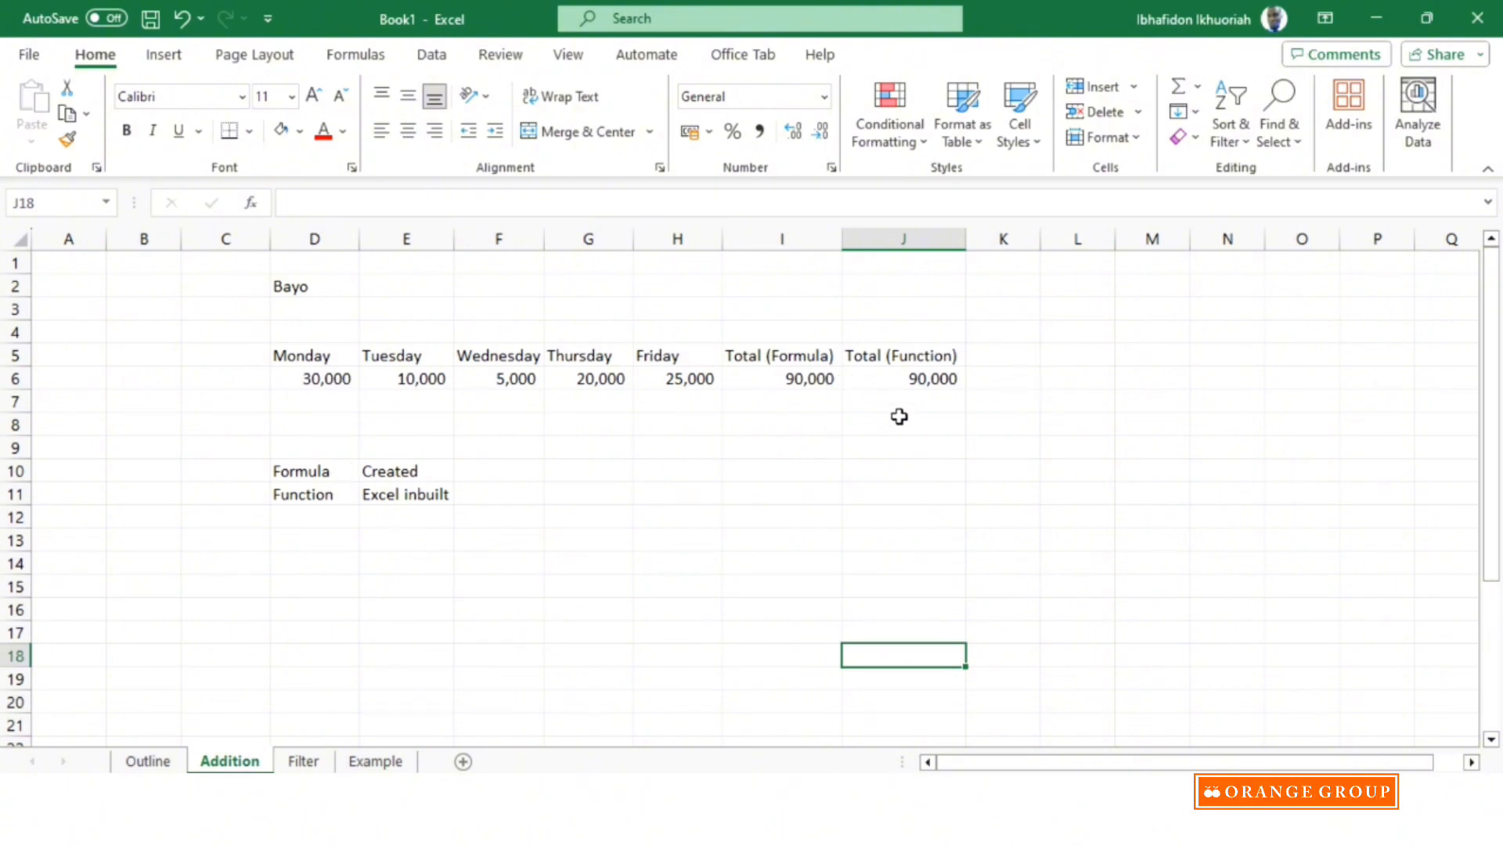
Enter the labels Subtract, Multiplication and Division in cells H9 to H11 and fit column H's width to its contents.
left_click(678, 445)
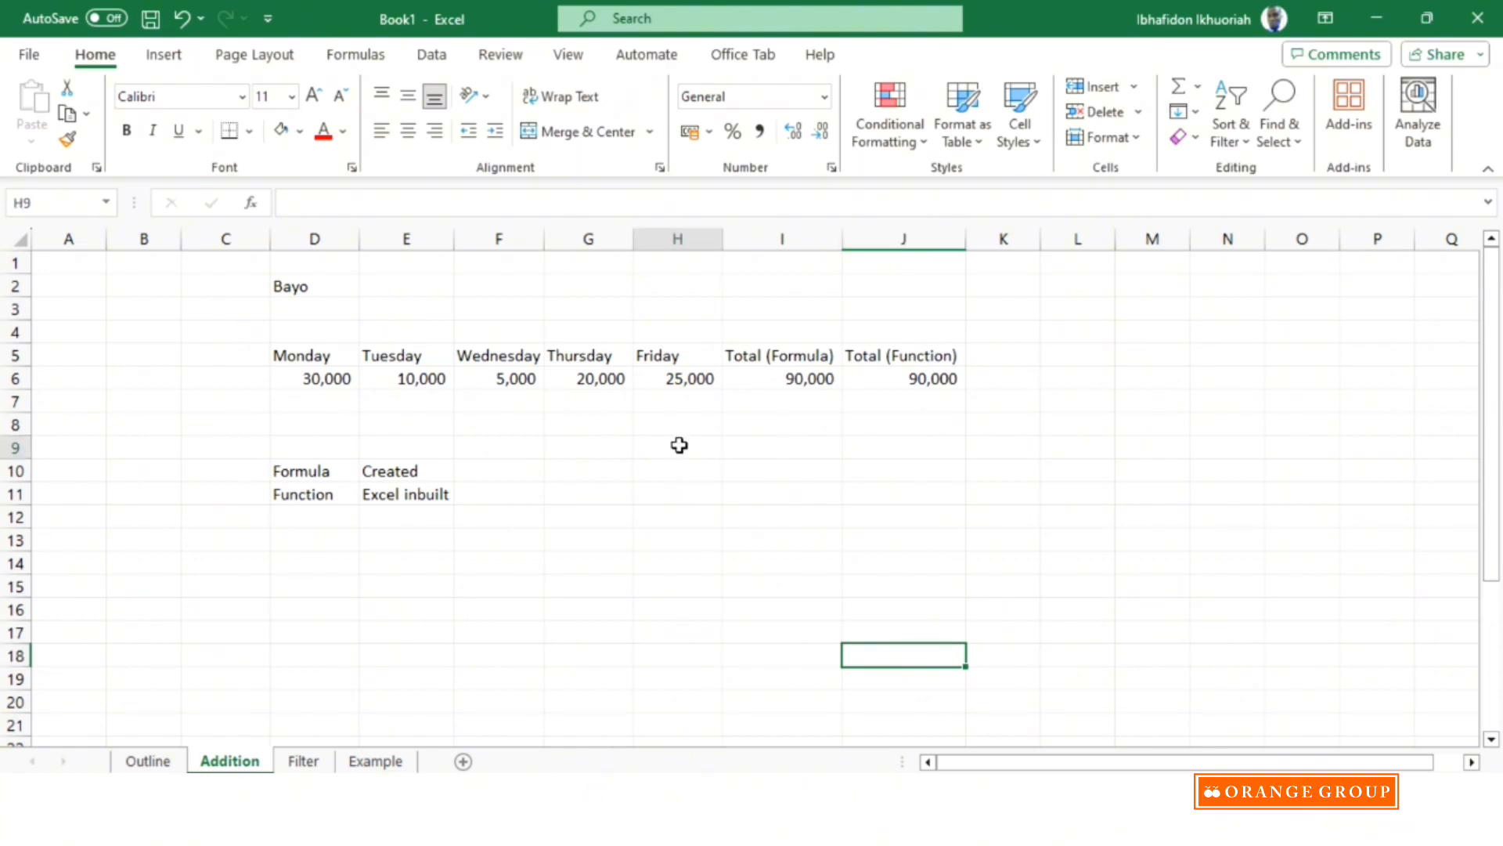
type("Su")
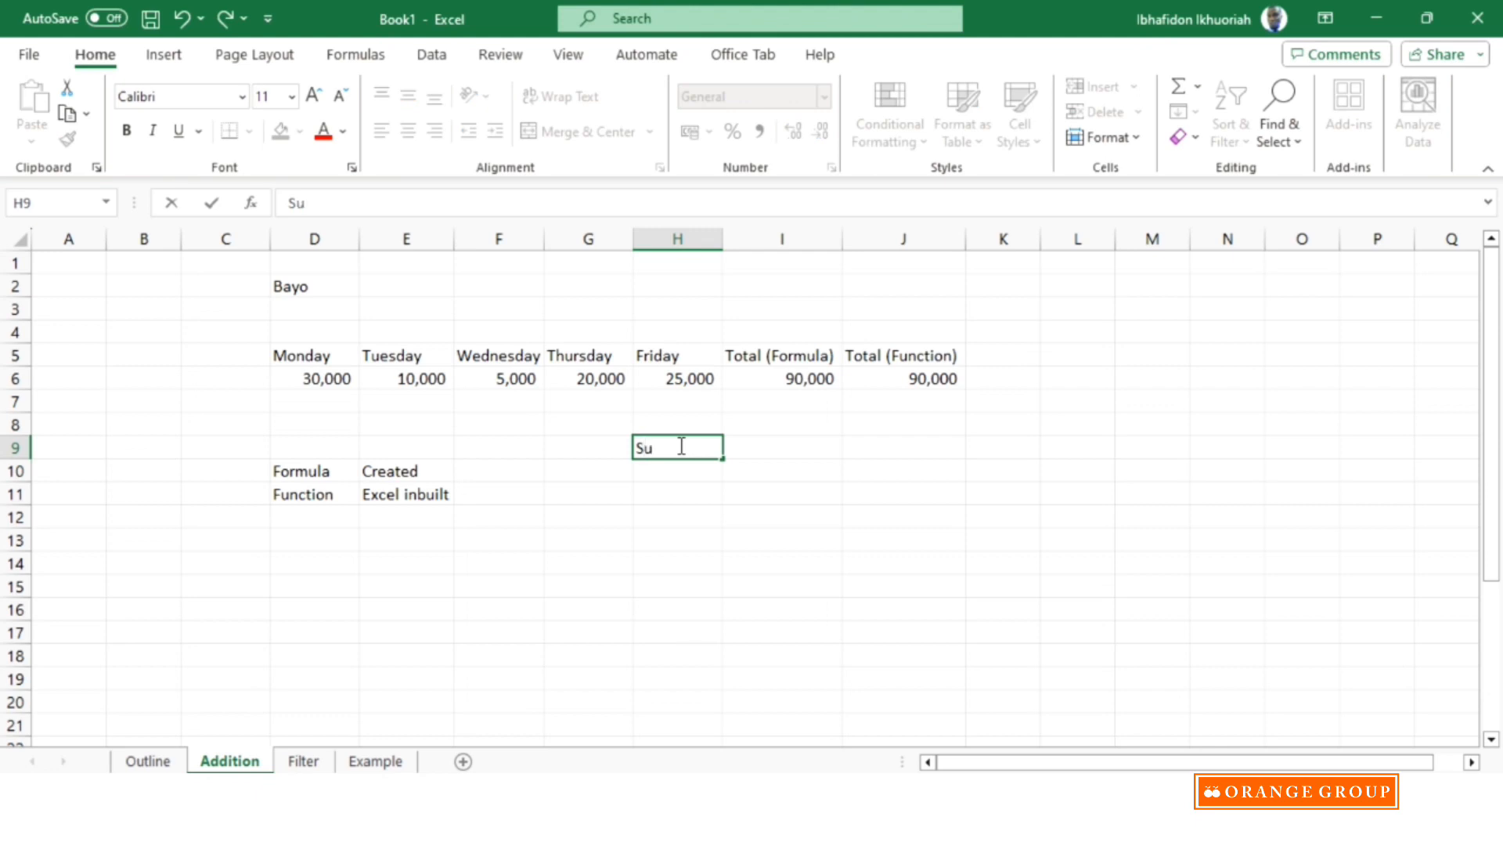
type("btract")
left_click(670, 468)
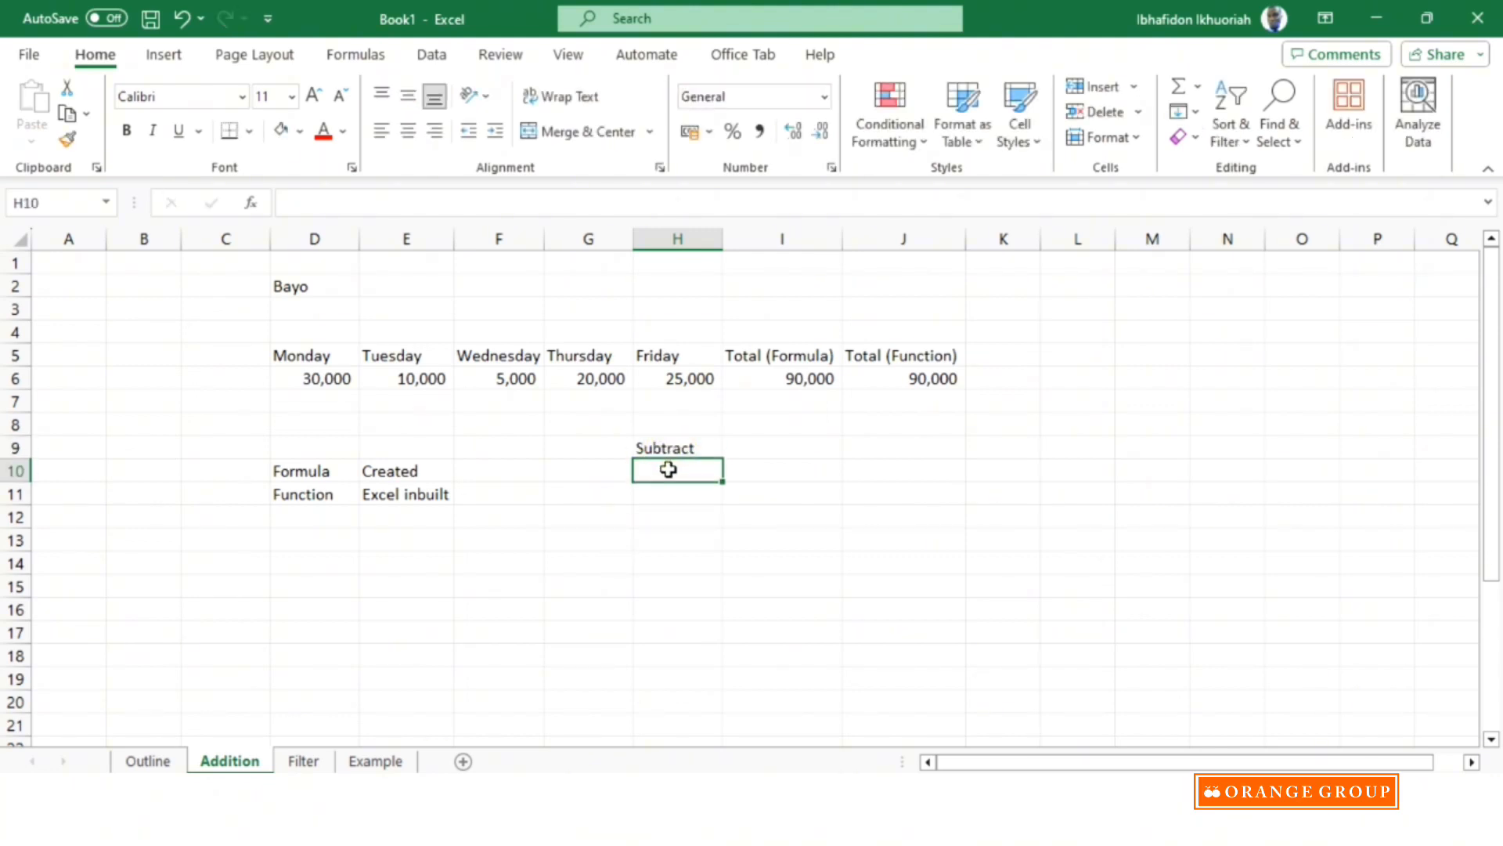
type("Mult")
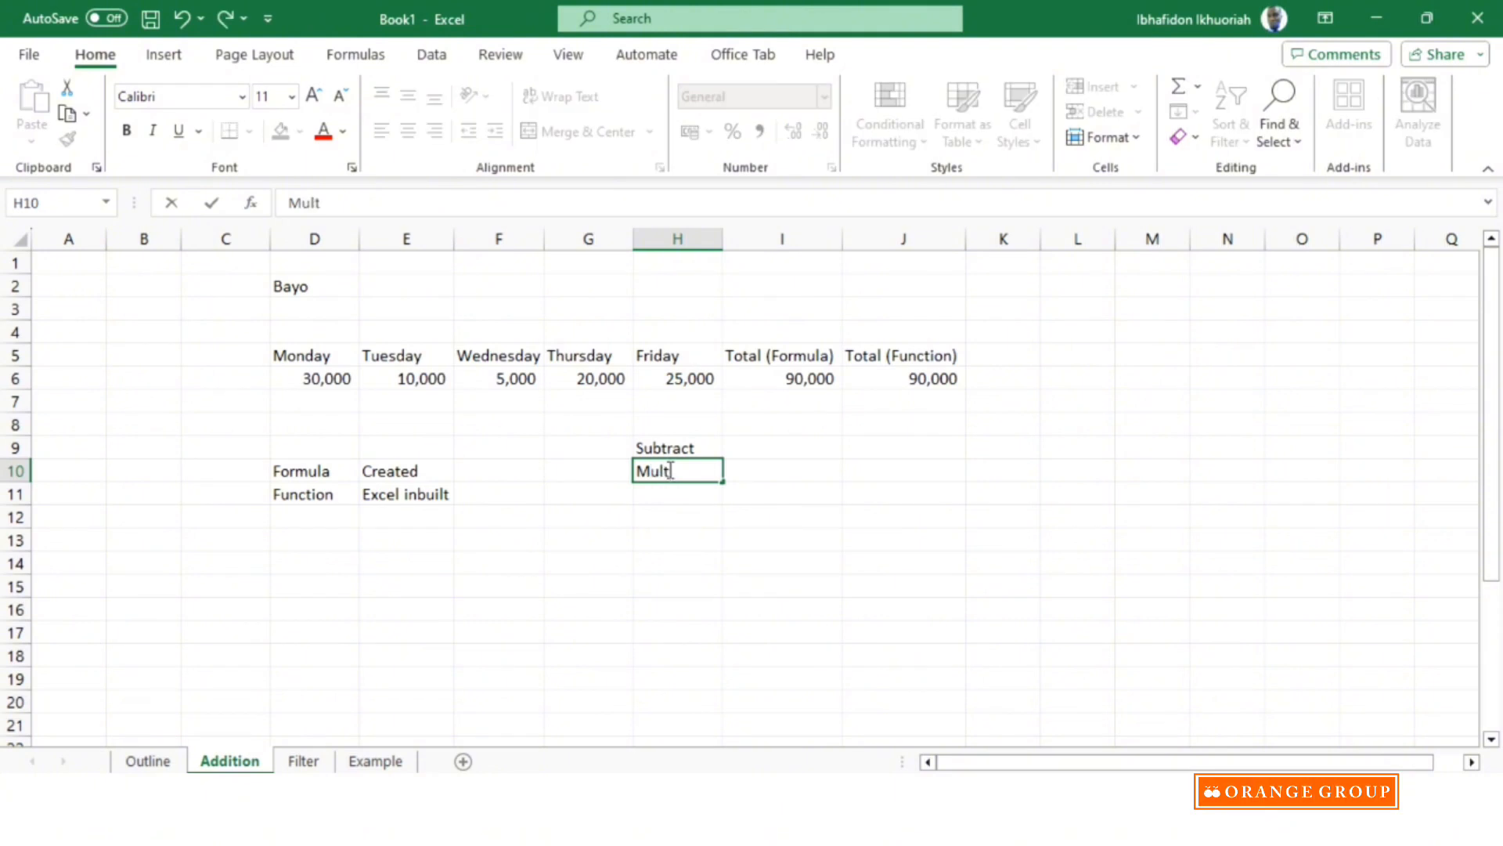
type("iplication")
left_click(670, 517)
left_click(656, 492)
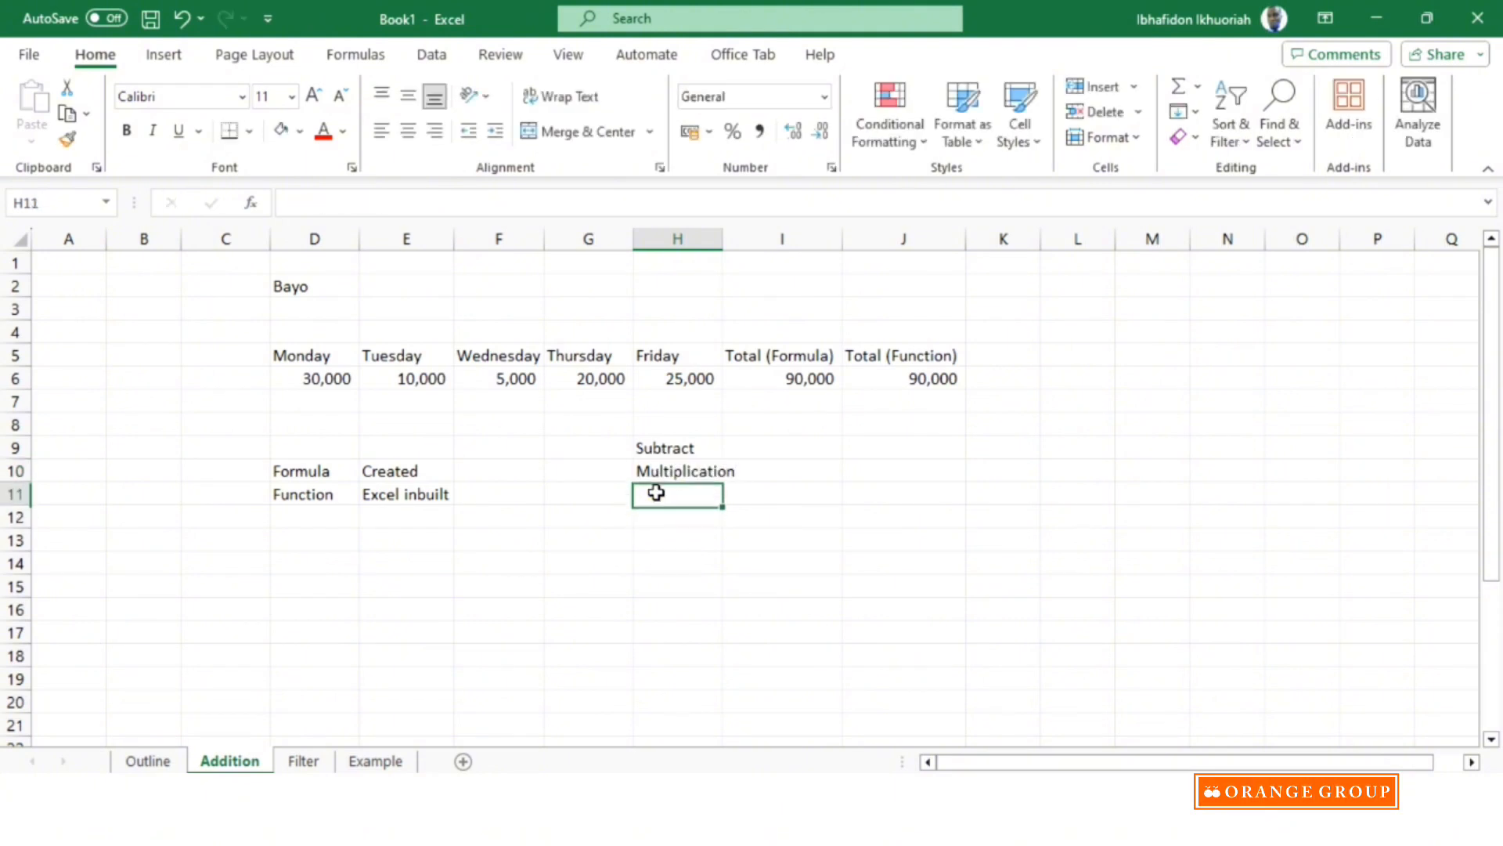
type("Division")
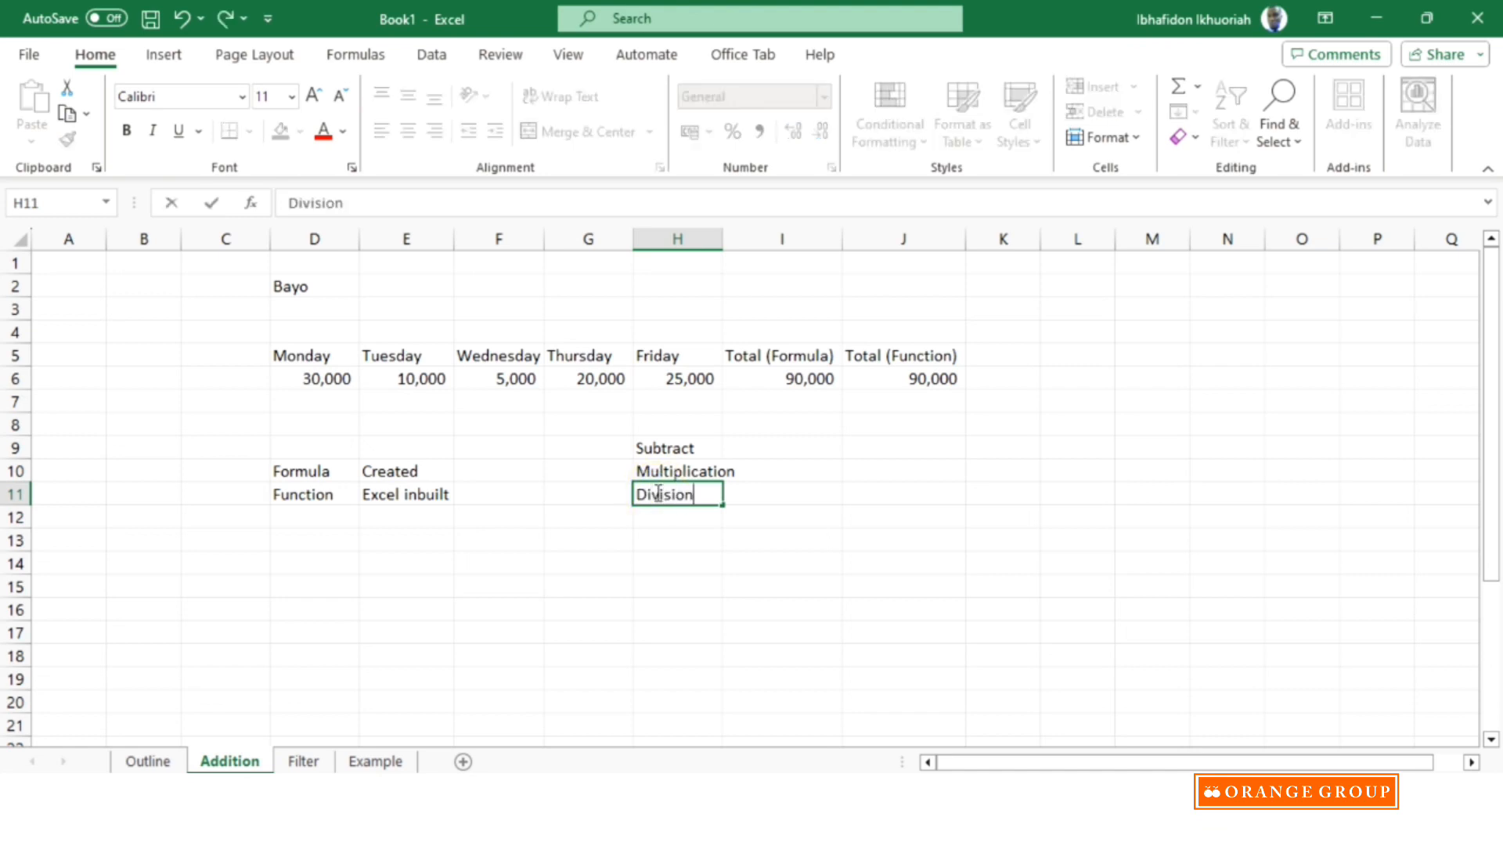
left_click(748, 610)
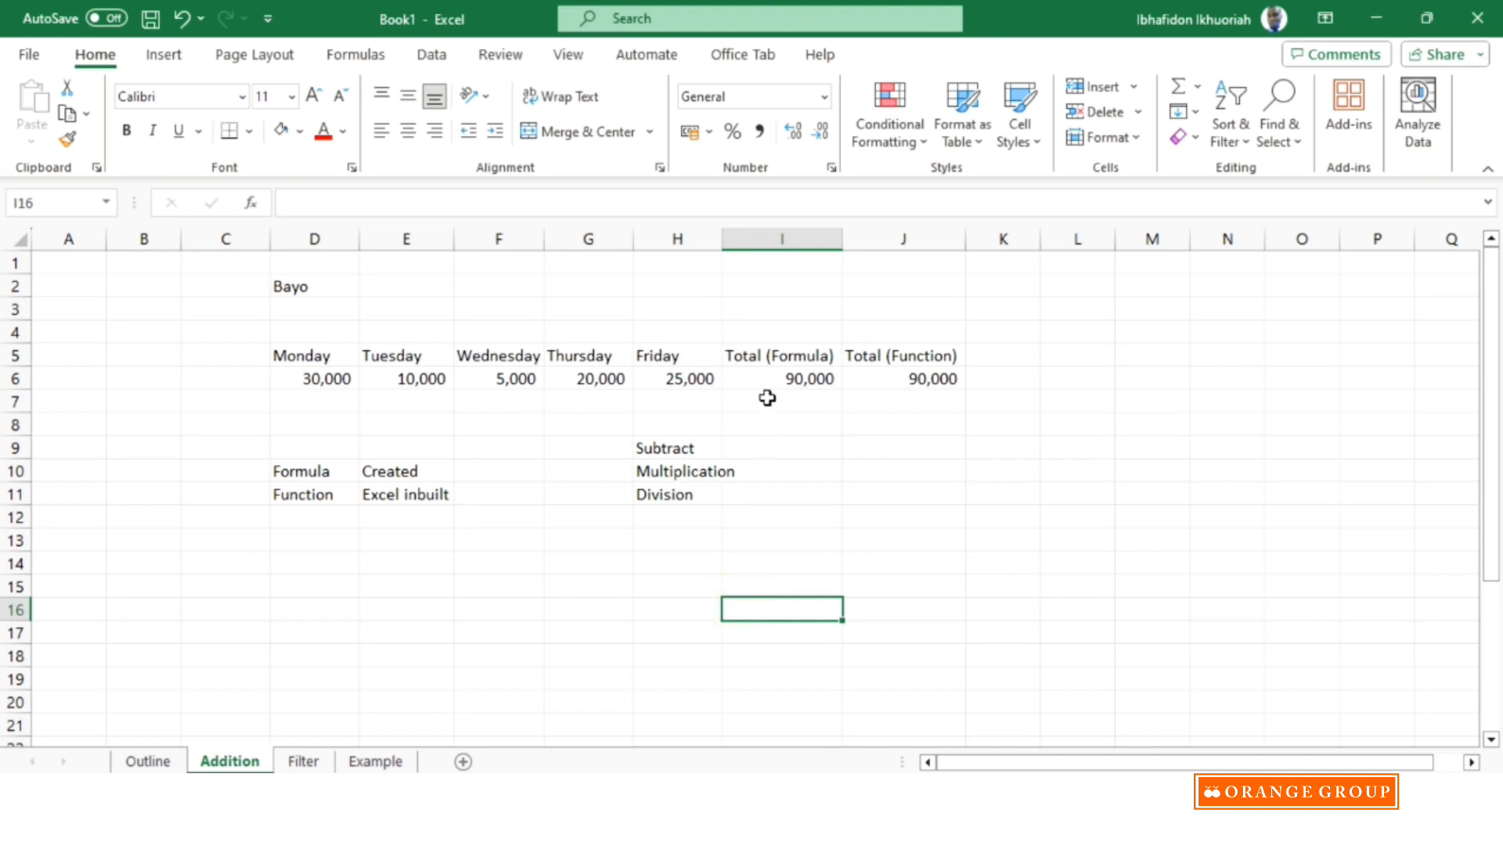
double_click(714, 239)
Enter the formula =D6-H6 in cell I9 beside Subtract to take Friday's amount from Monday's.
left_click(806, 444)
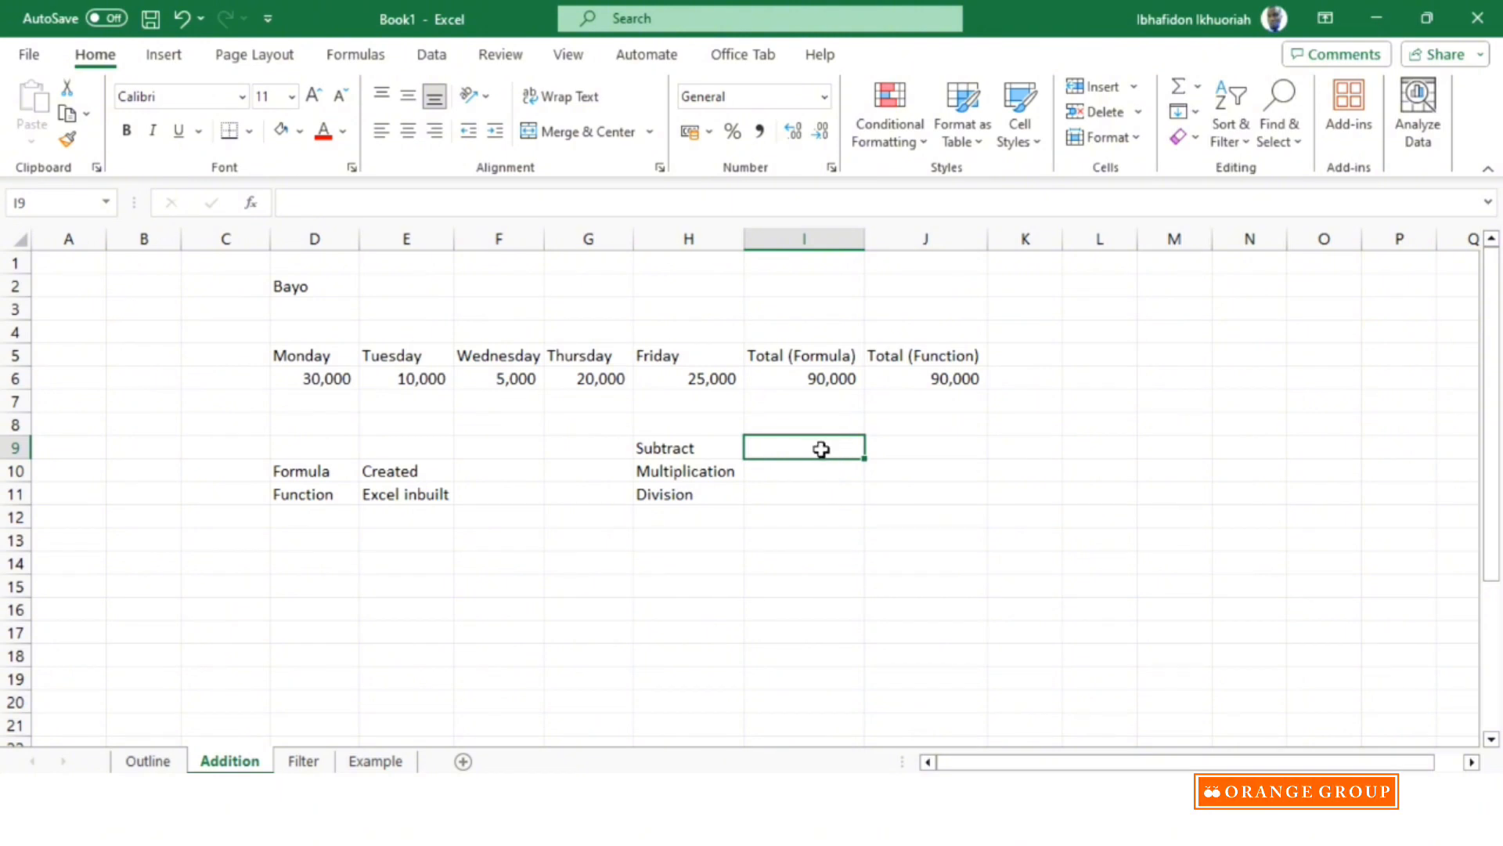
type("=")
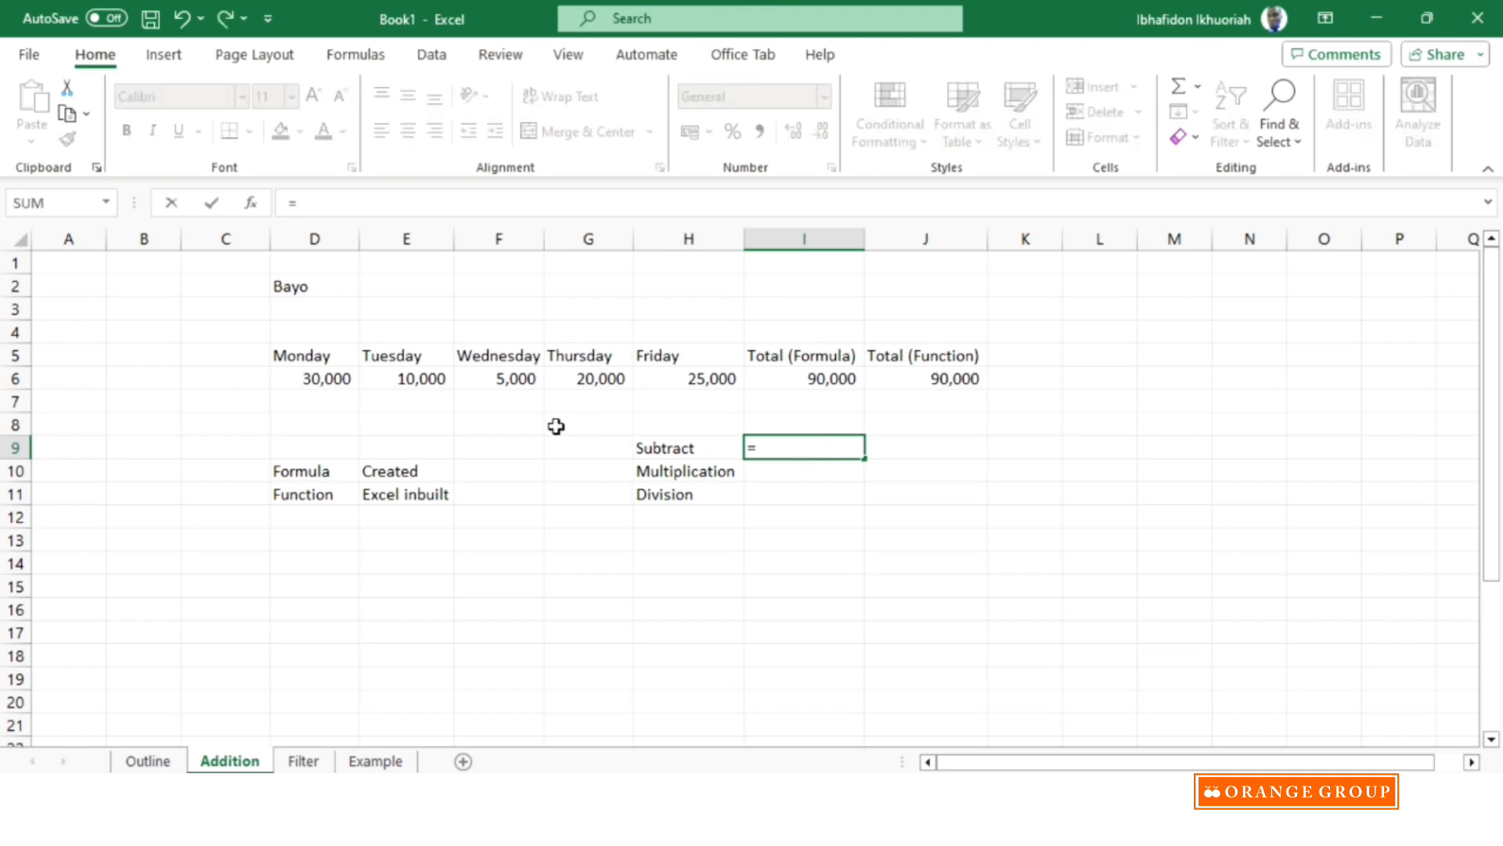
left_click(338, 378)
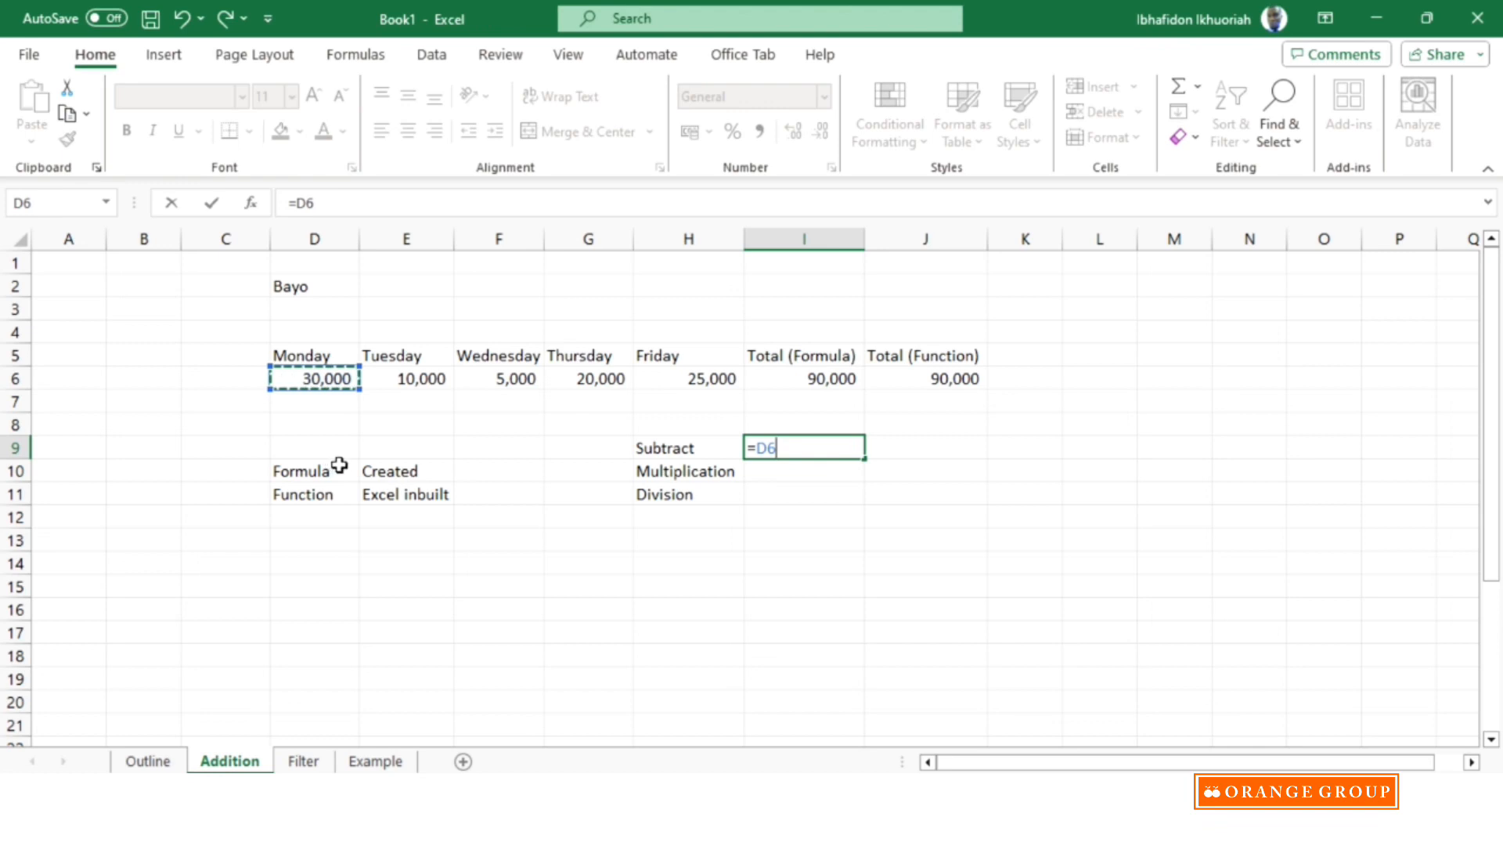
type("-")
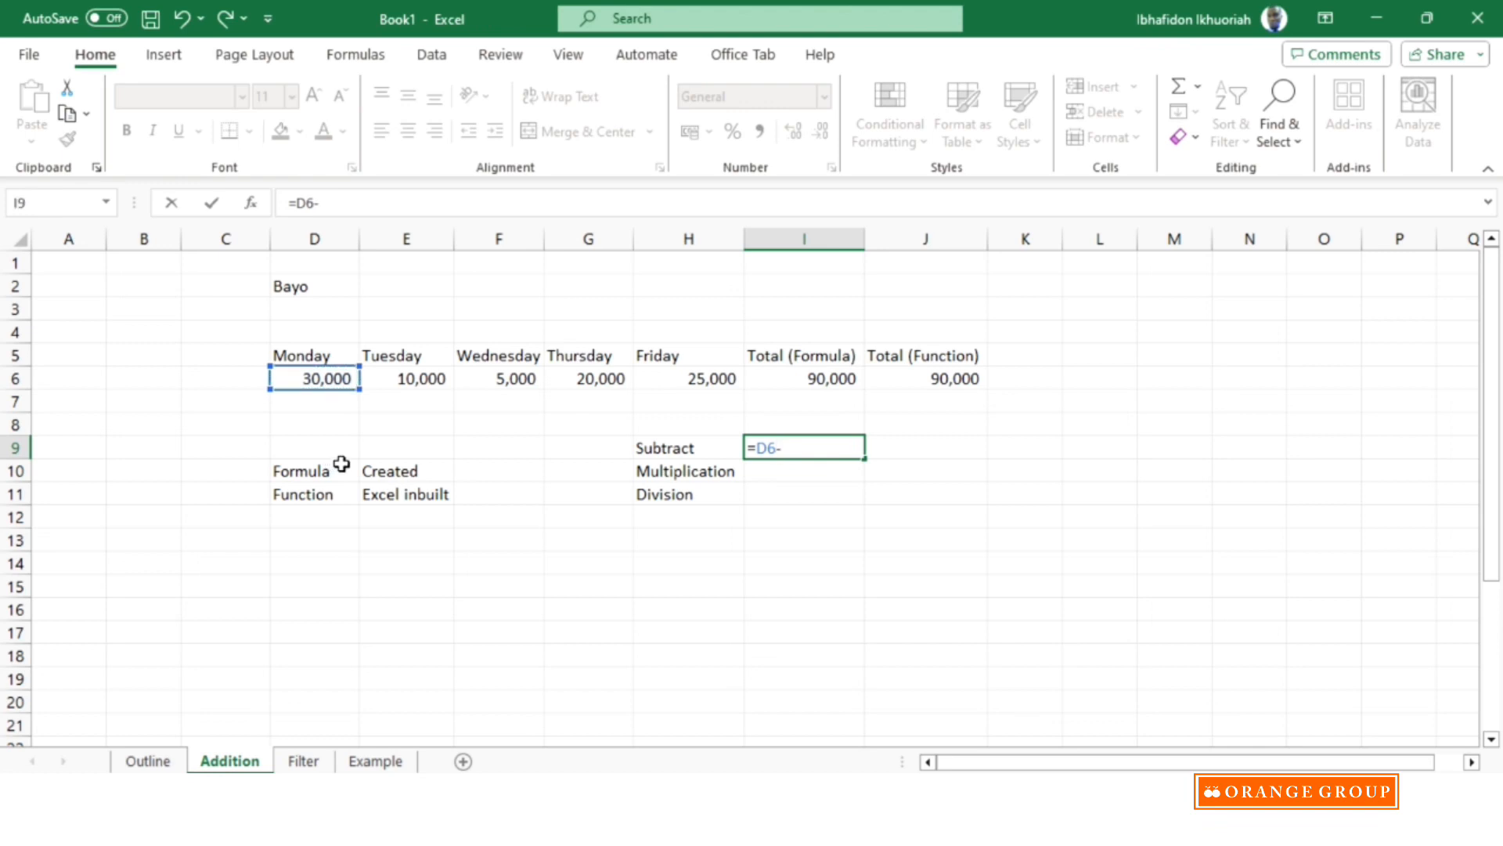
left_click(712, 378)
key("Return")
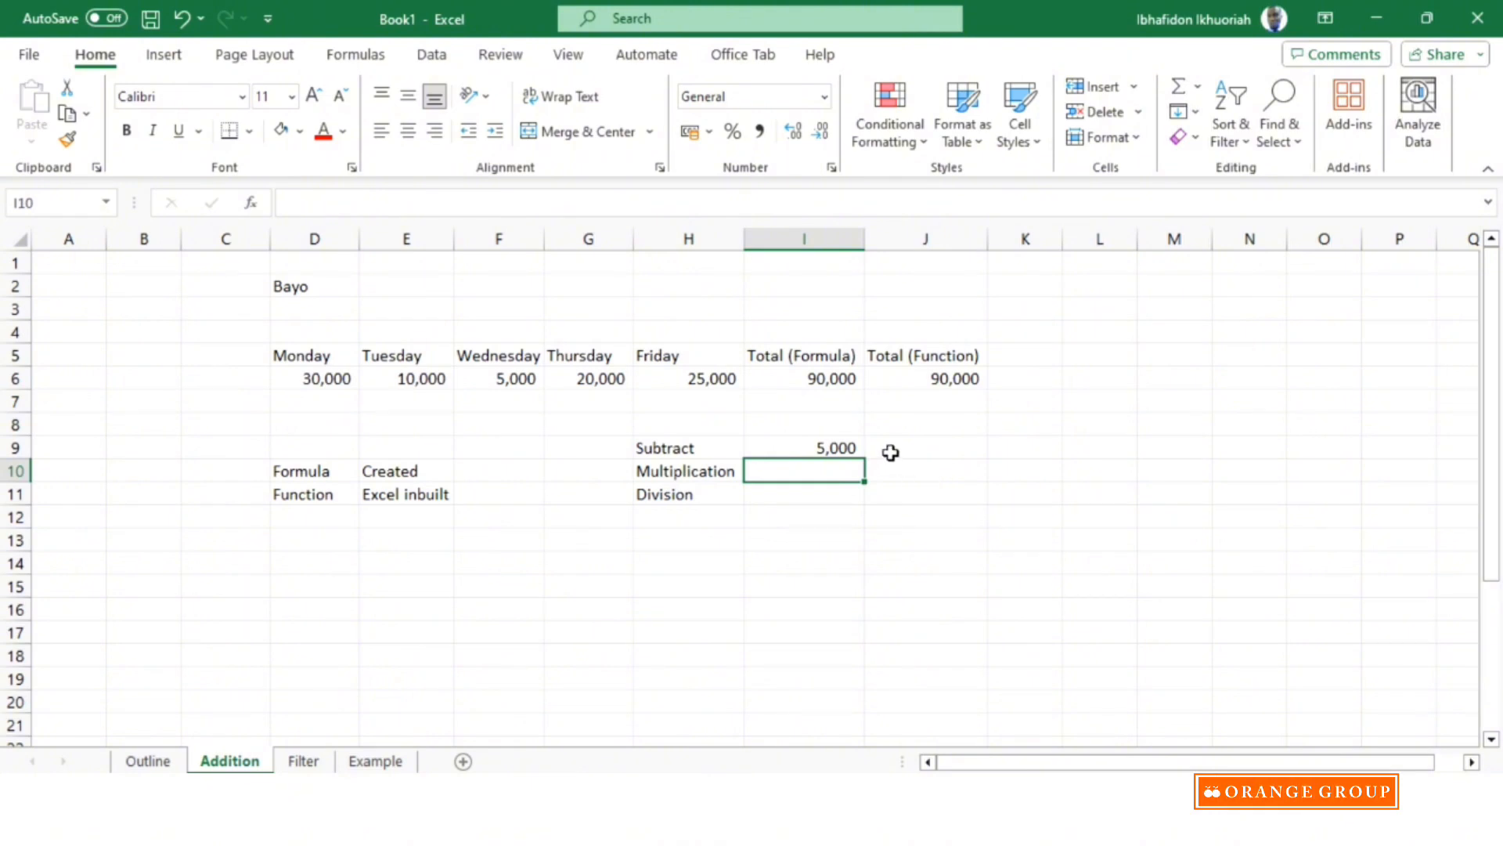
left_click(828, 447)
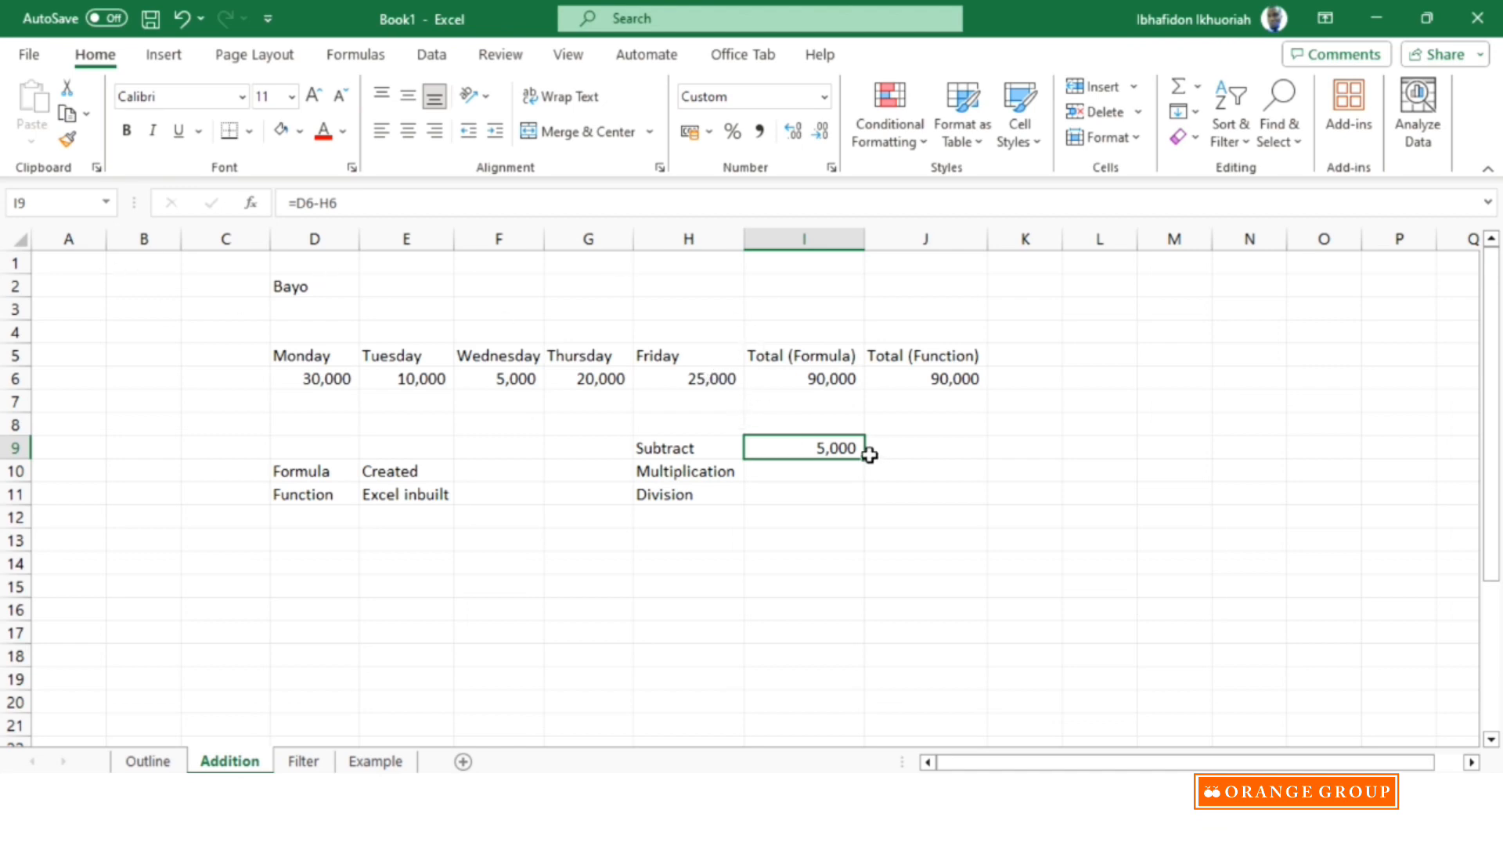
Enter the formula =F6*2 in cell I10 beside Multiplication to double Wednesday's amount.
left_click(809, 475)
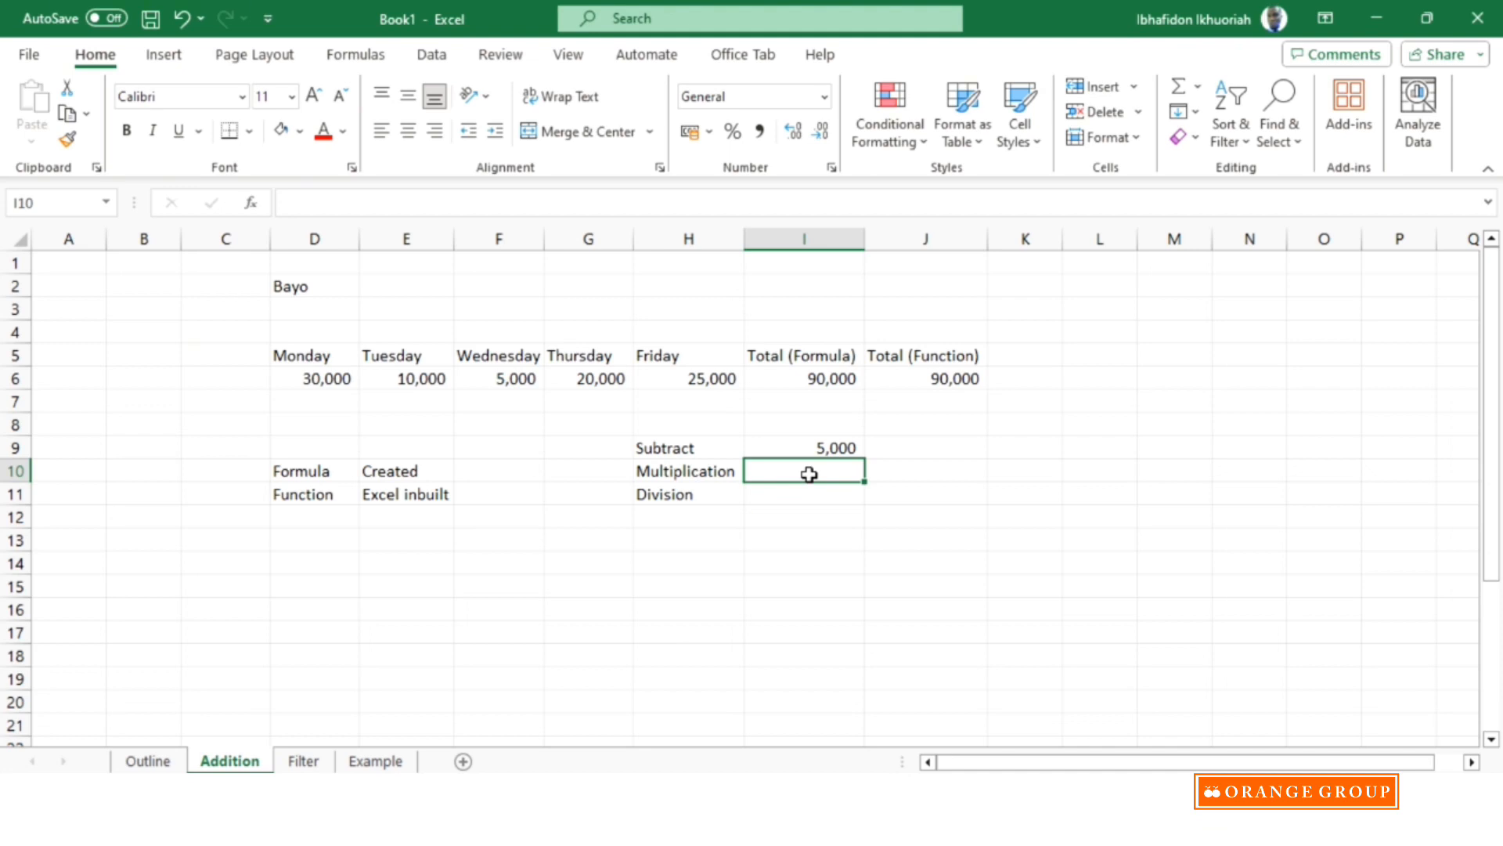
type("=")
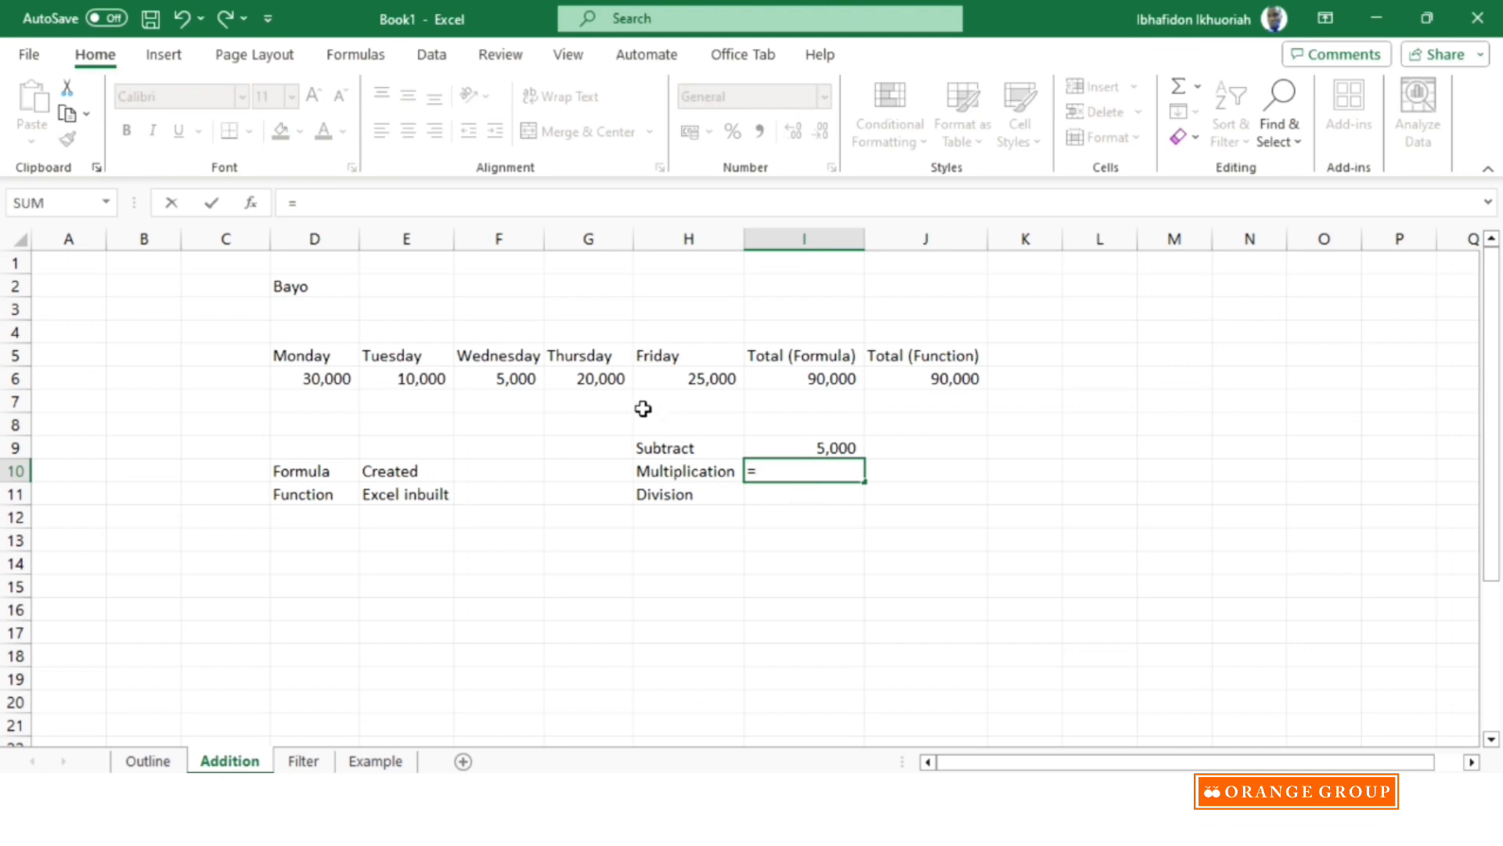
left_click(515, 379)
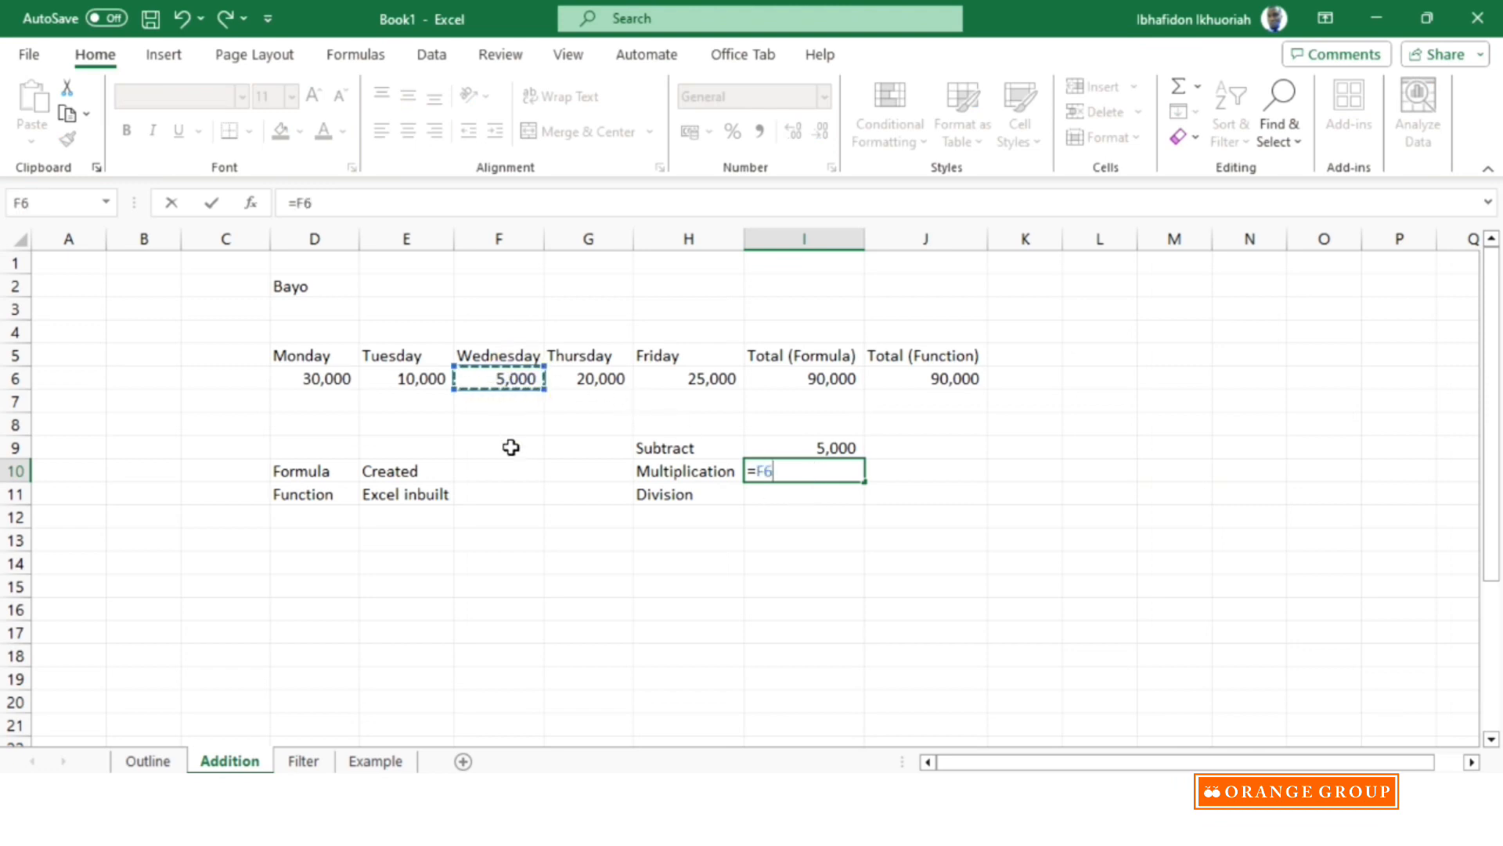
type("*")
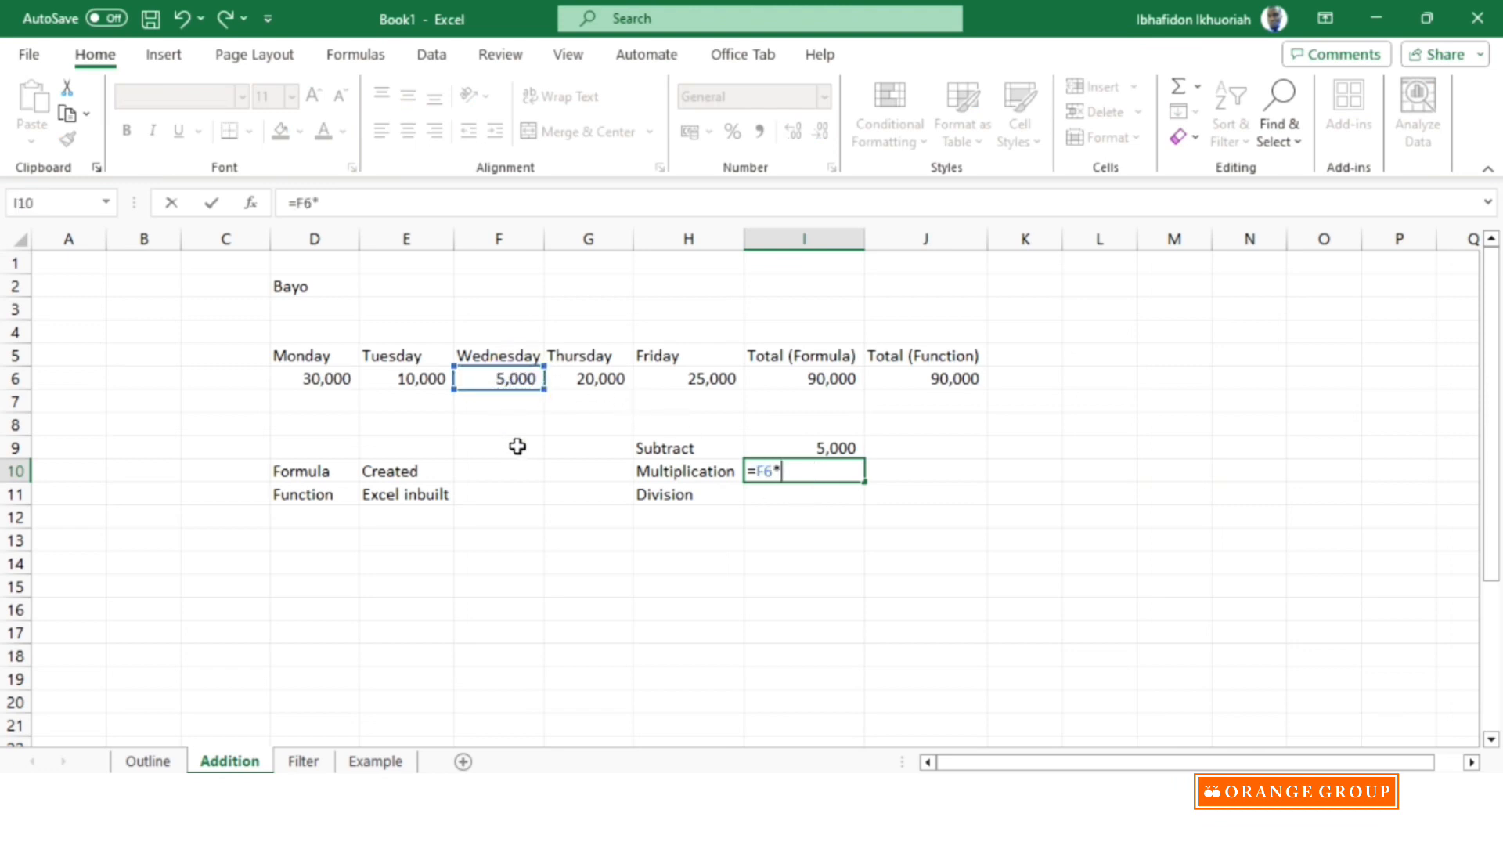
type("2")
key("Return")
left_click(832, 470)
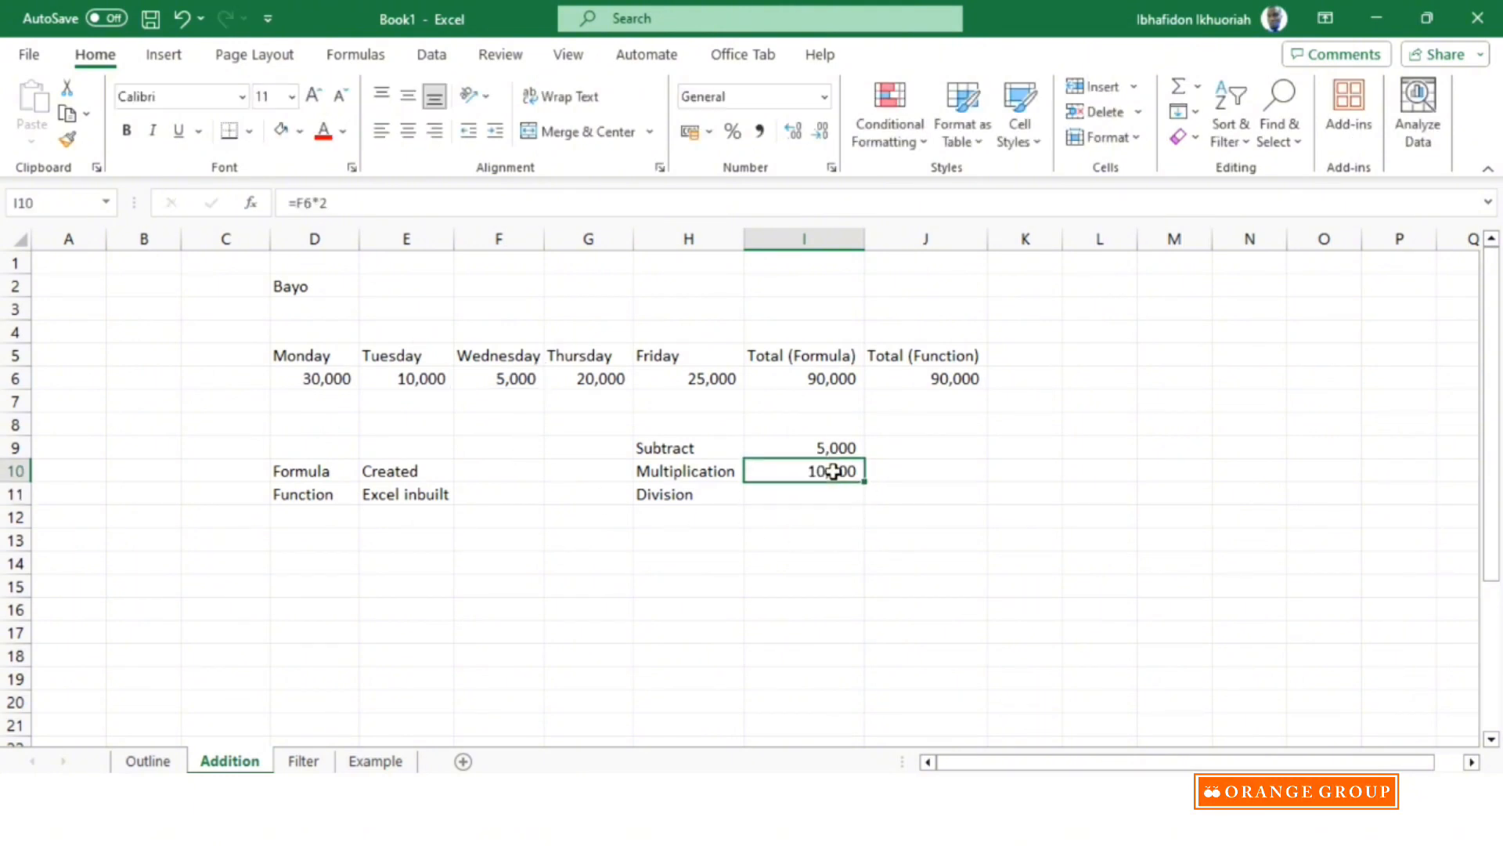
Enter the formula =I6/5 in cell I11 beside Division to divide the formula-based total by five.
left_click(765, 493)
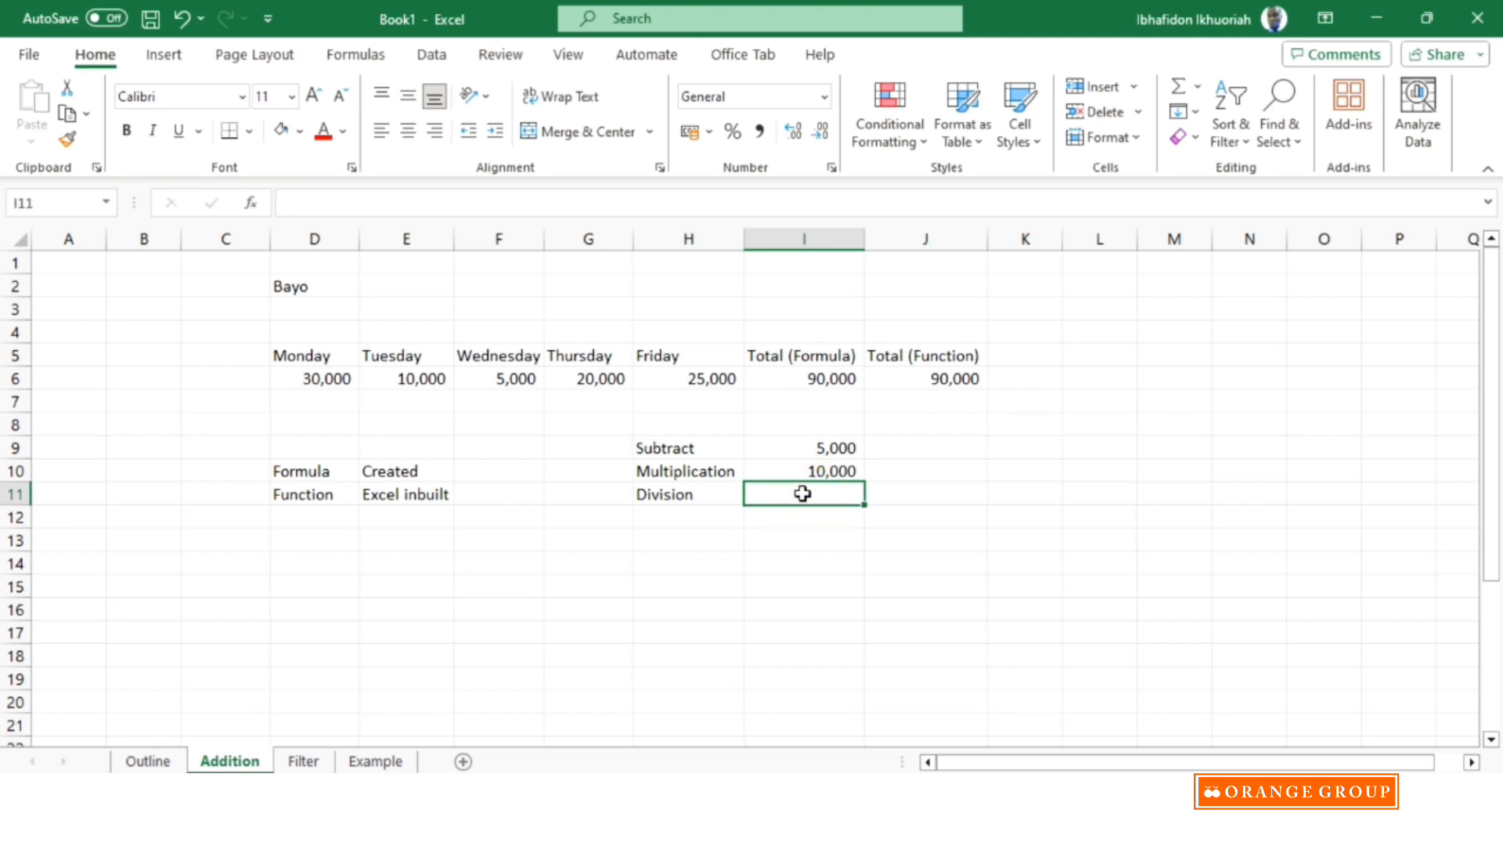
type("=")
left_click(815, 382)
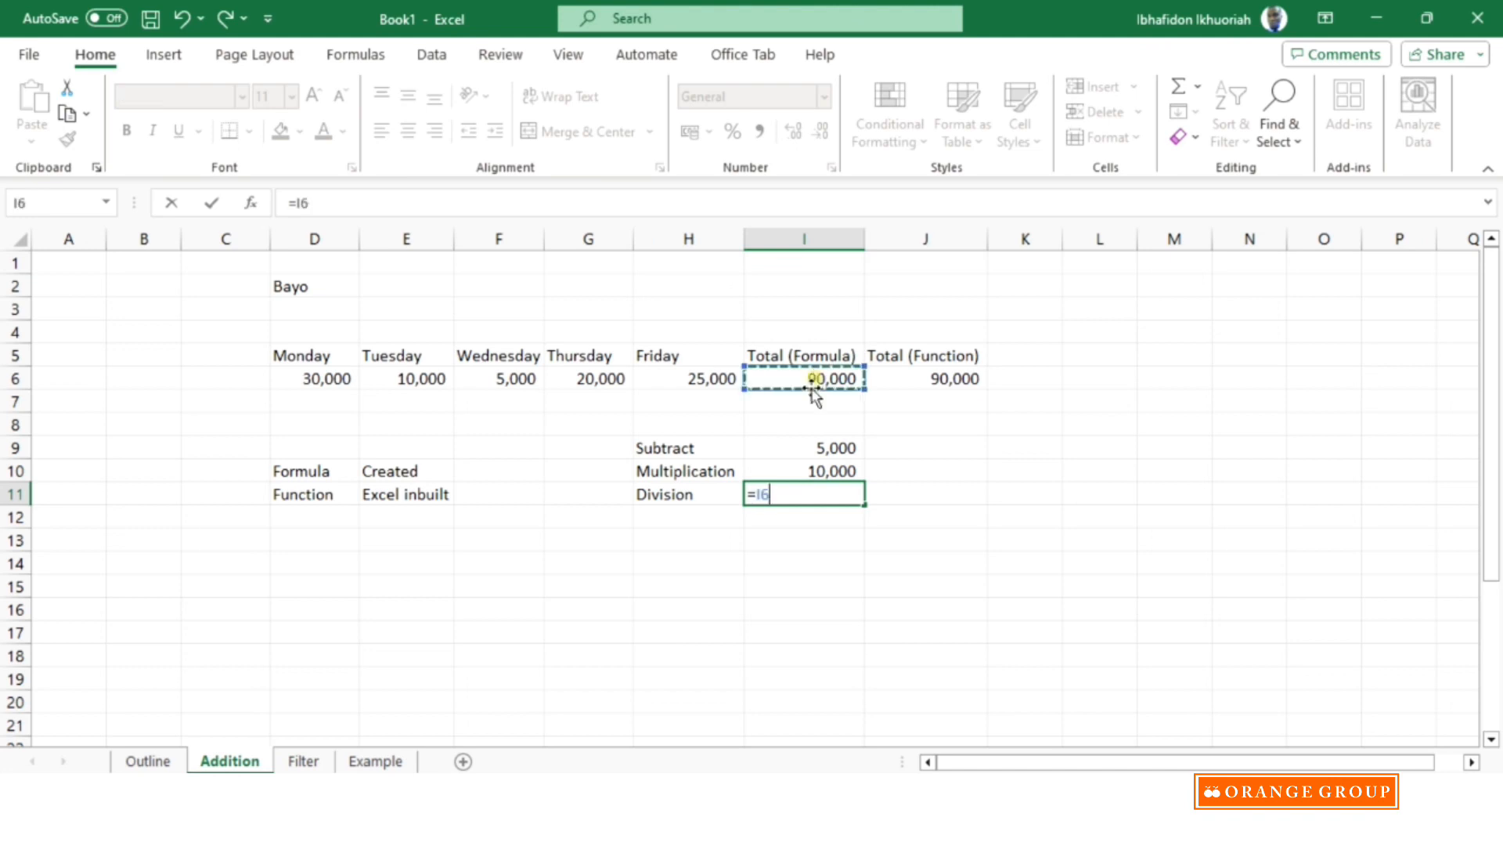
type("/")
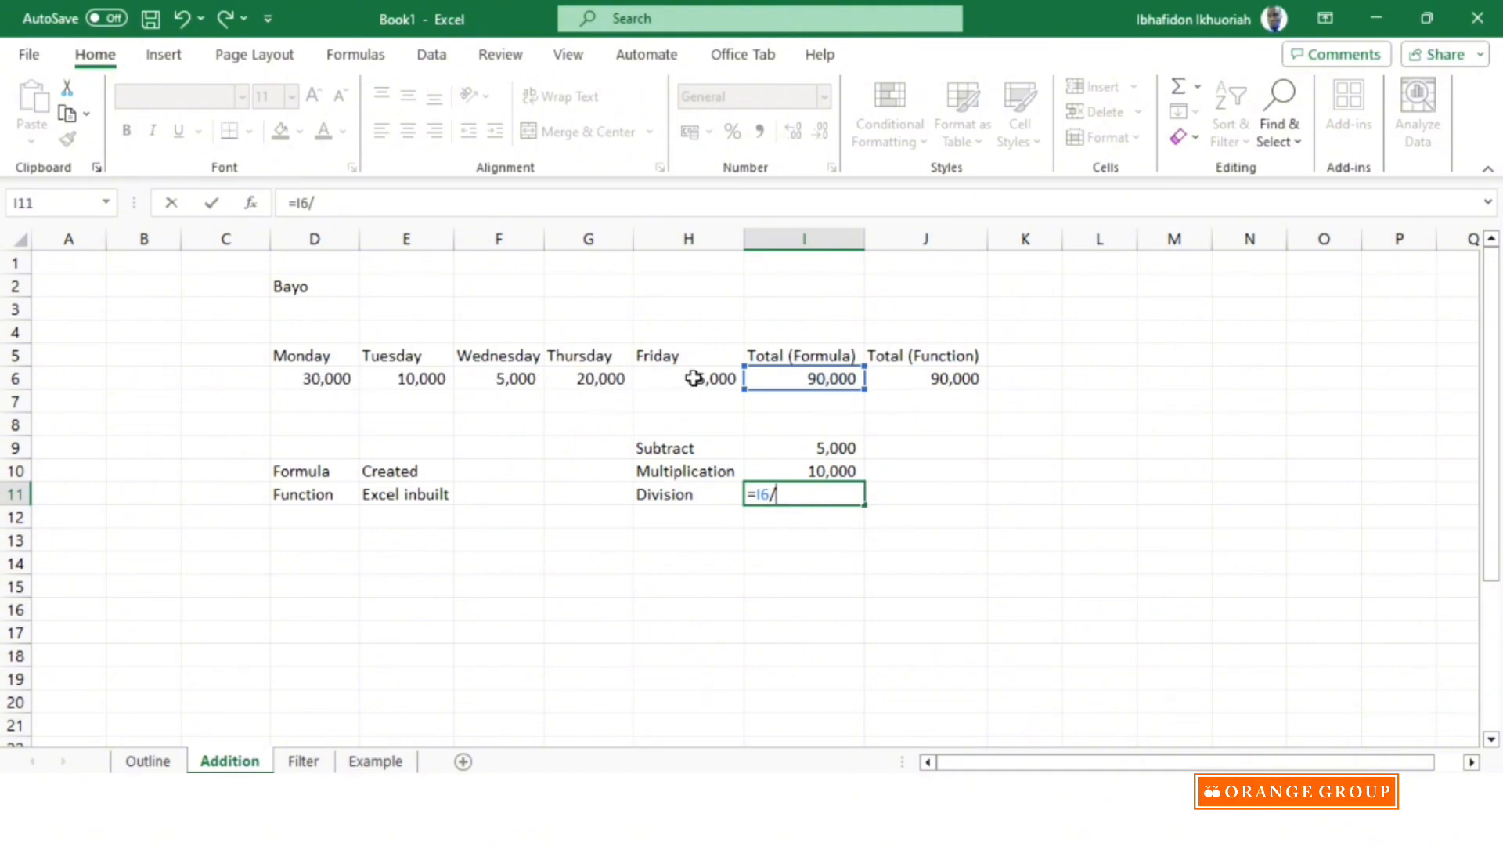
type("5")
key("Return")
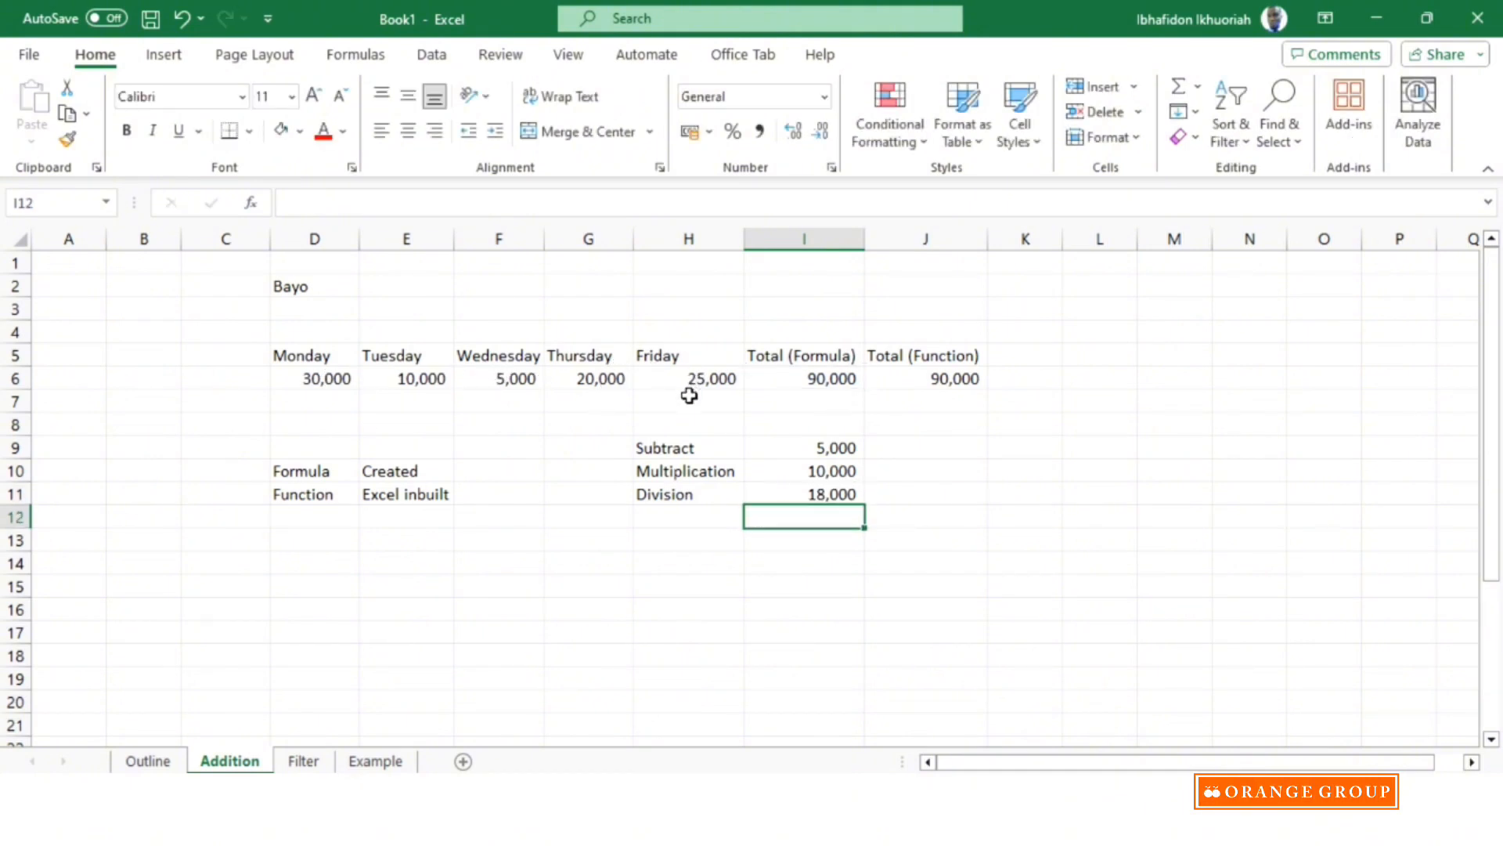
left_click(831, 492)
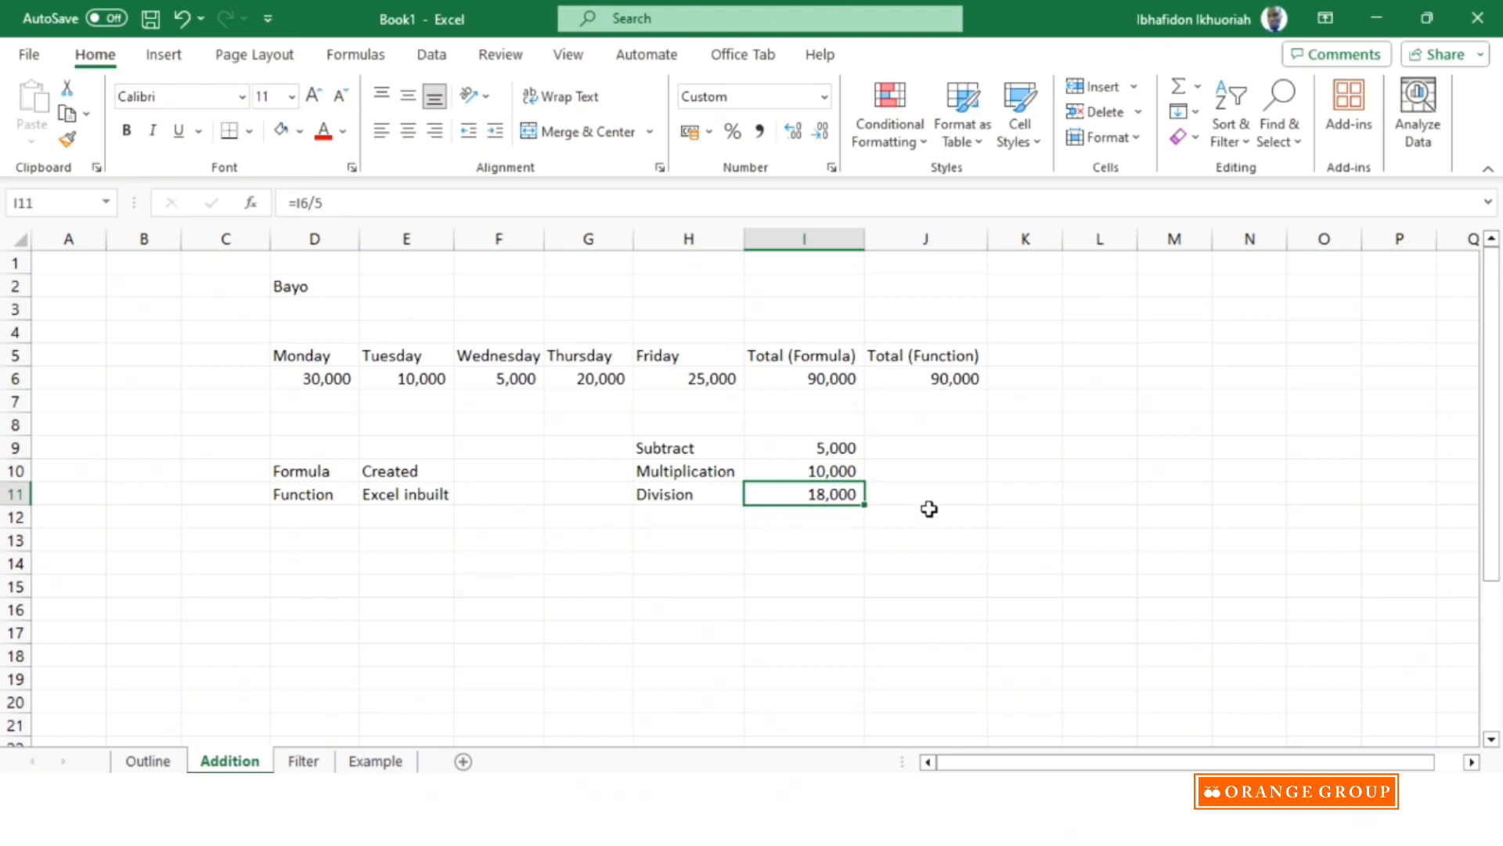
Examine the function library's AutoSum, Recently Used, Financial, Logical and Text categories without inserting a function.
left_click(166, 57)
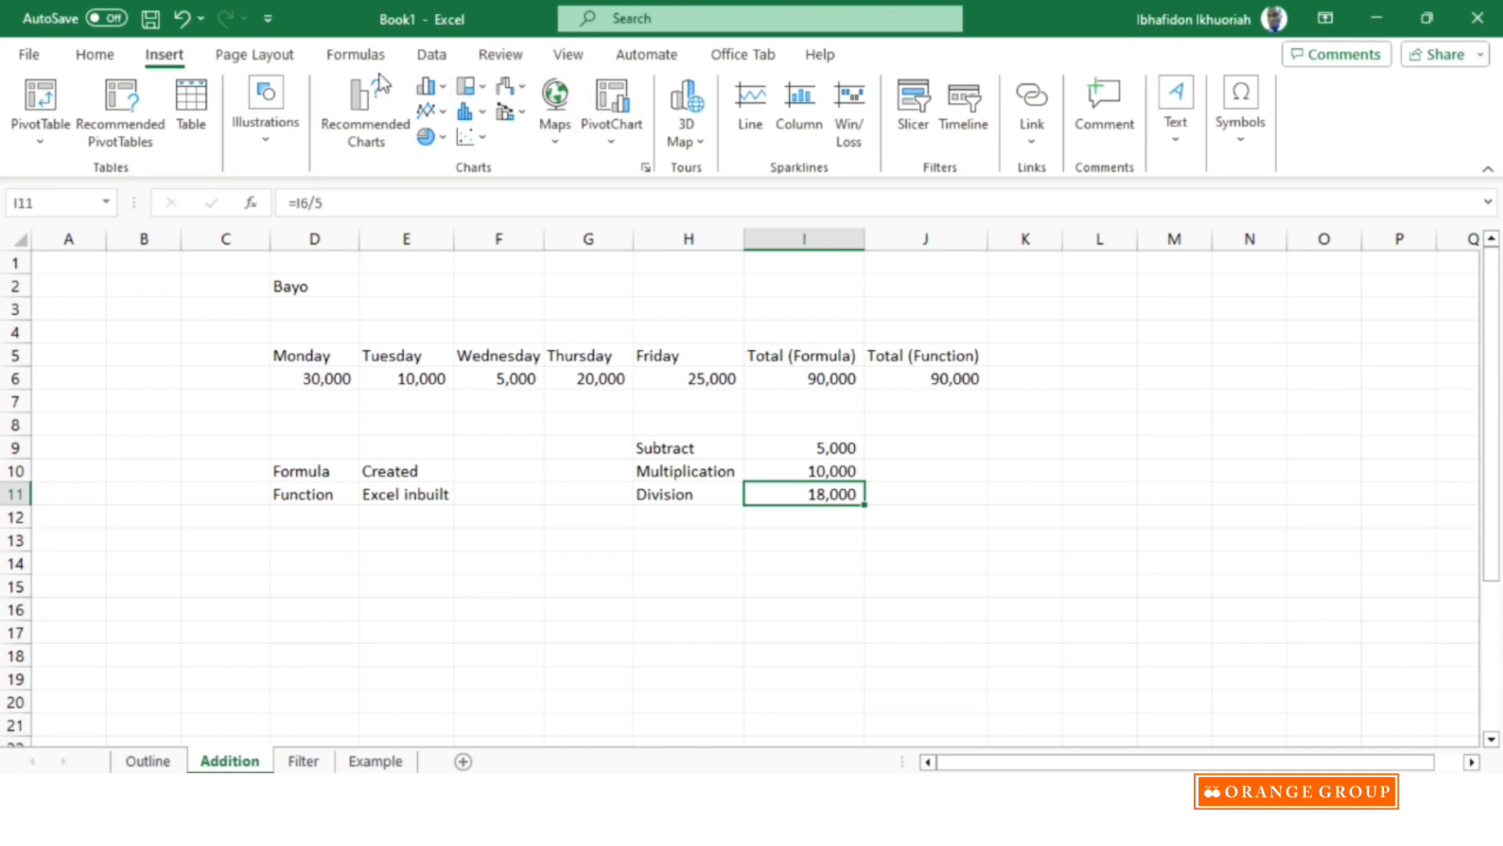
left_click(432, 56)
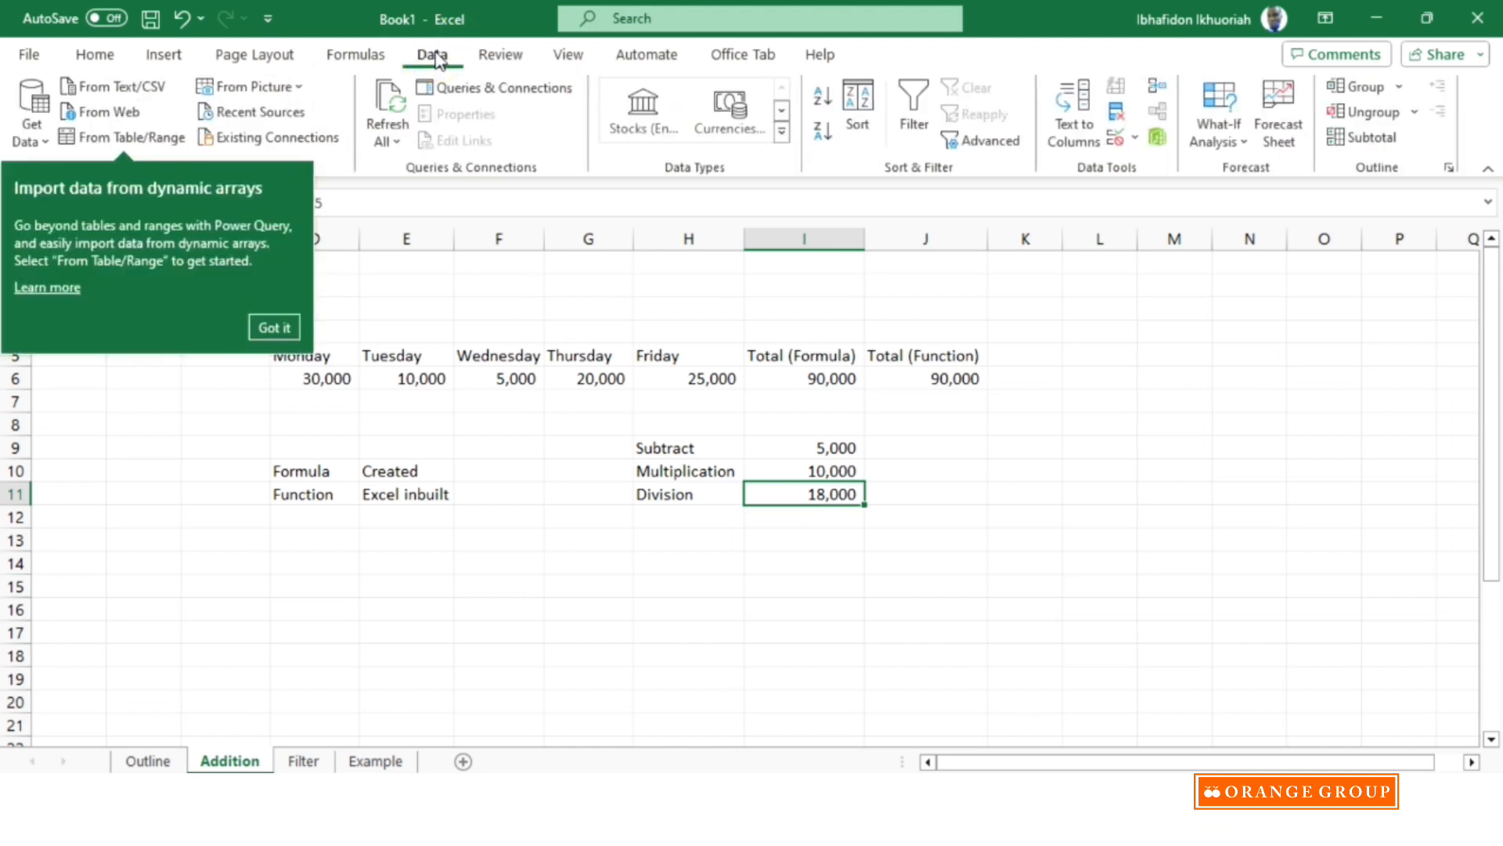
left_click(359, 55)
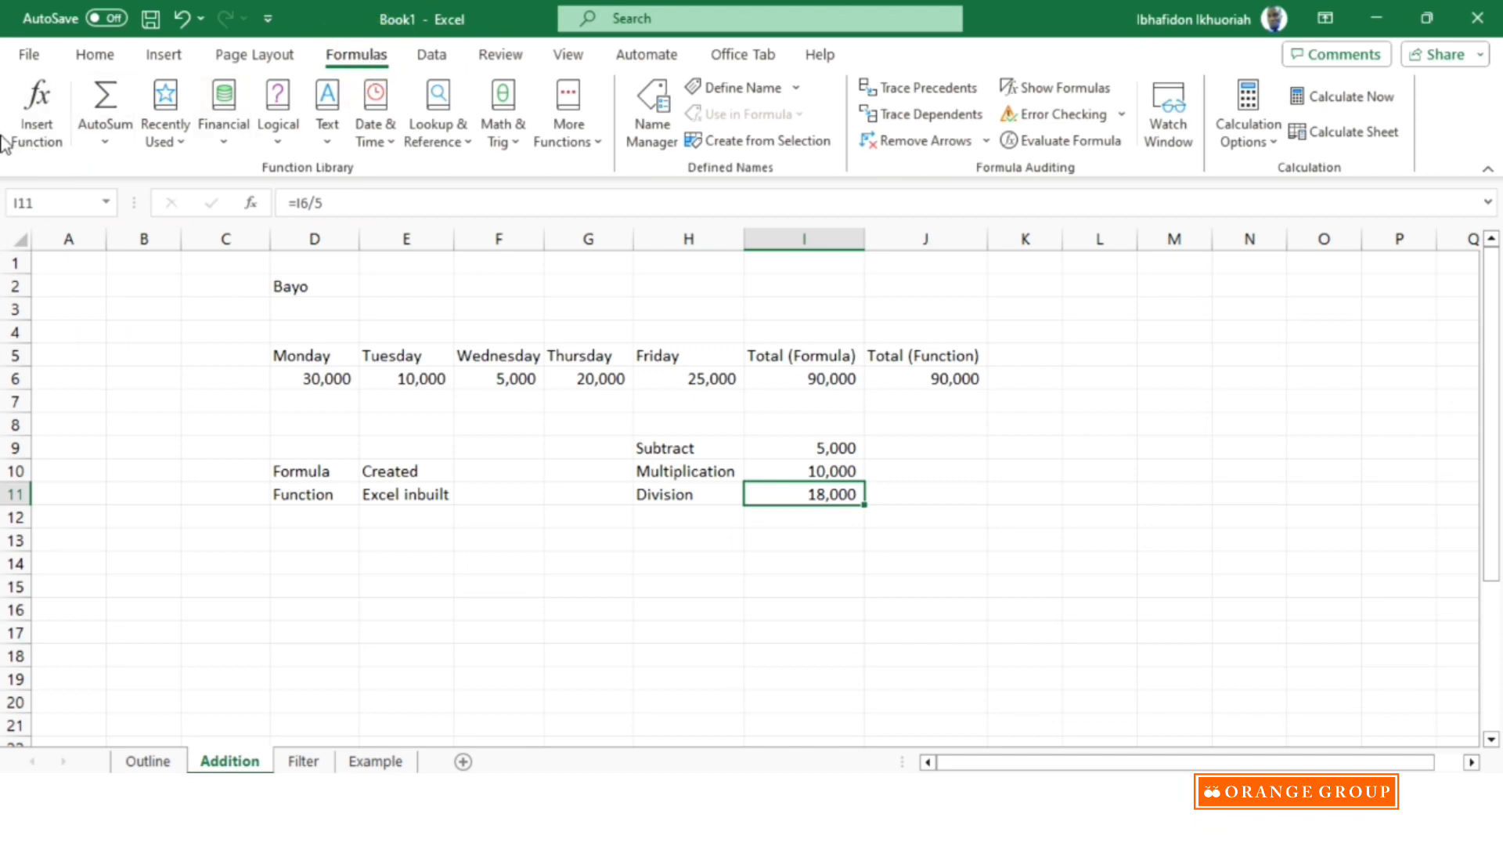
left_click(105, 130)
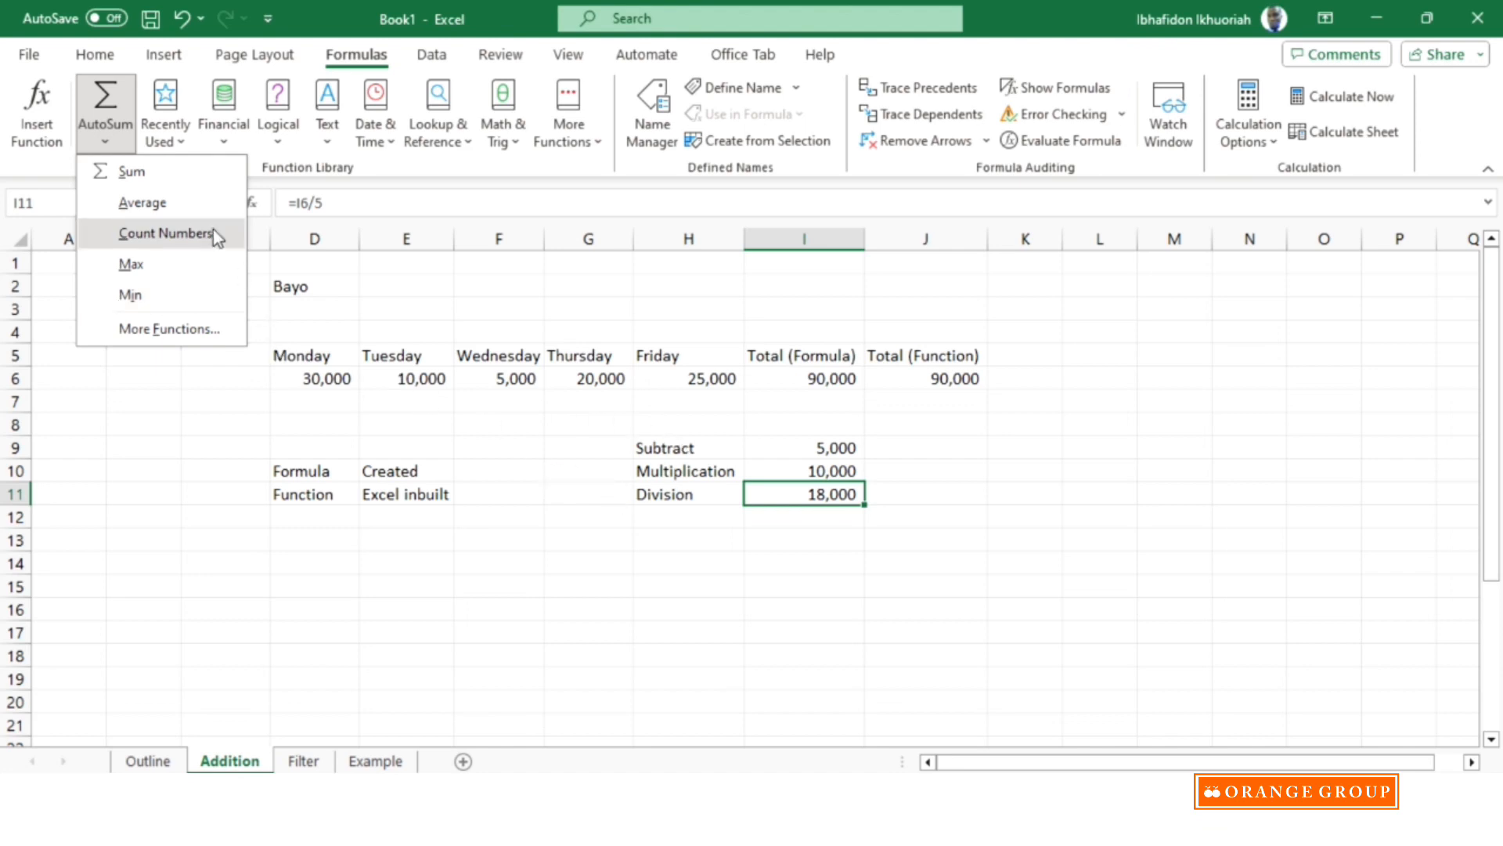
left_click(176, 143)
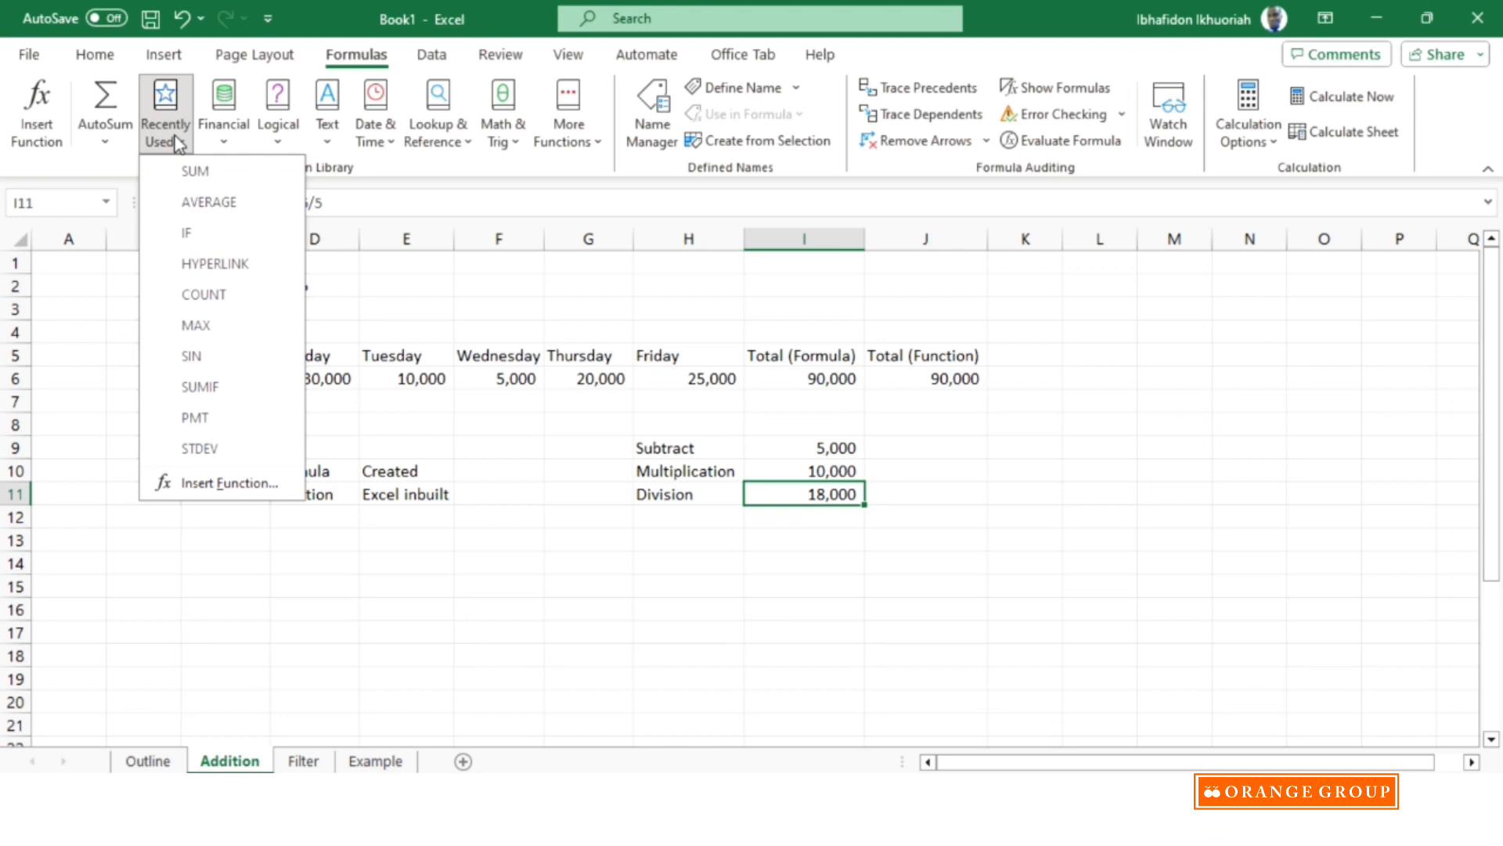
left_click(226, 138)
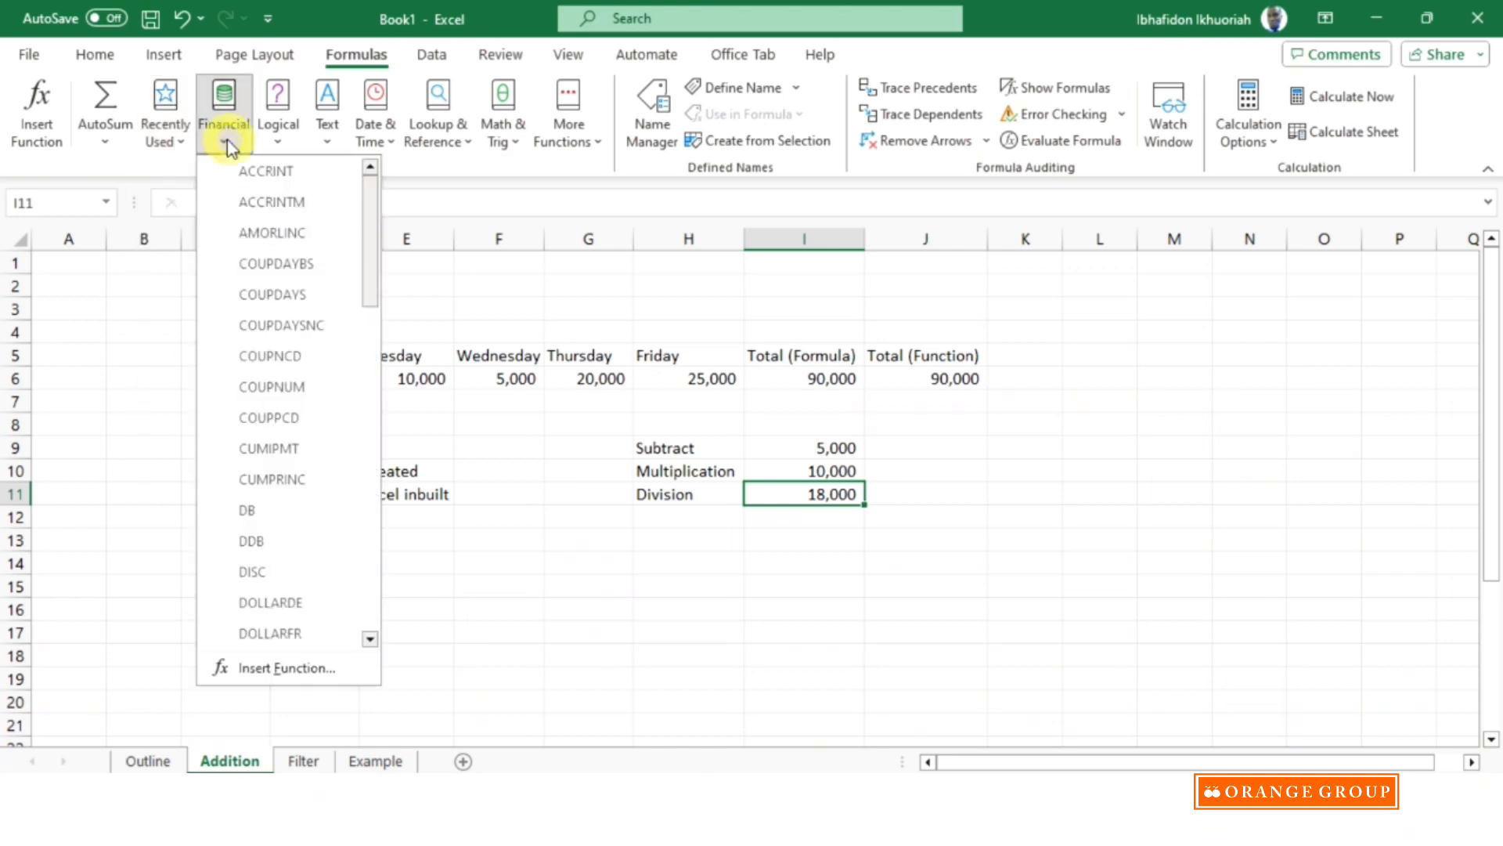
left_click(280, 143)
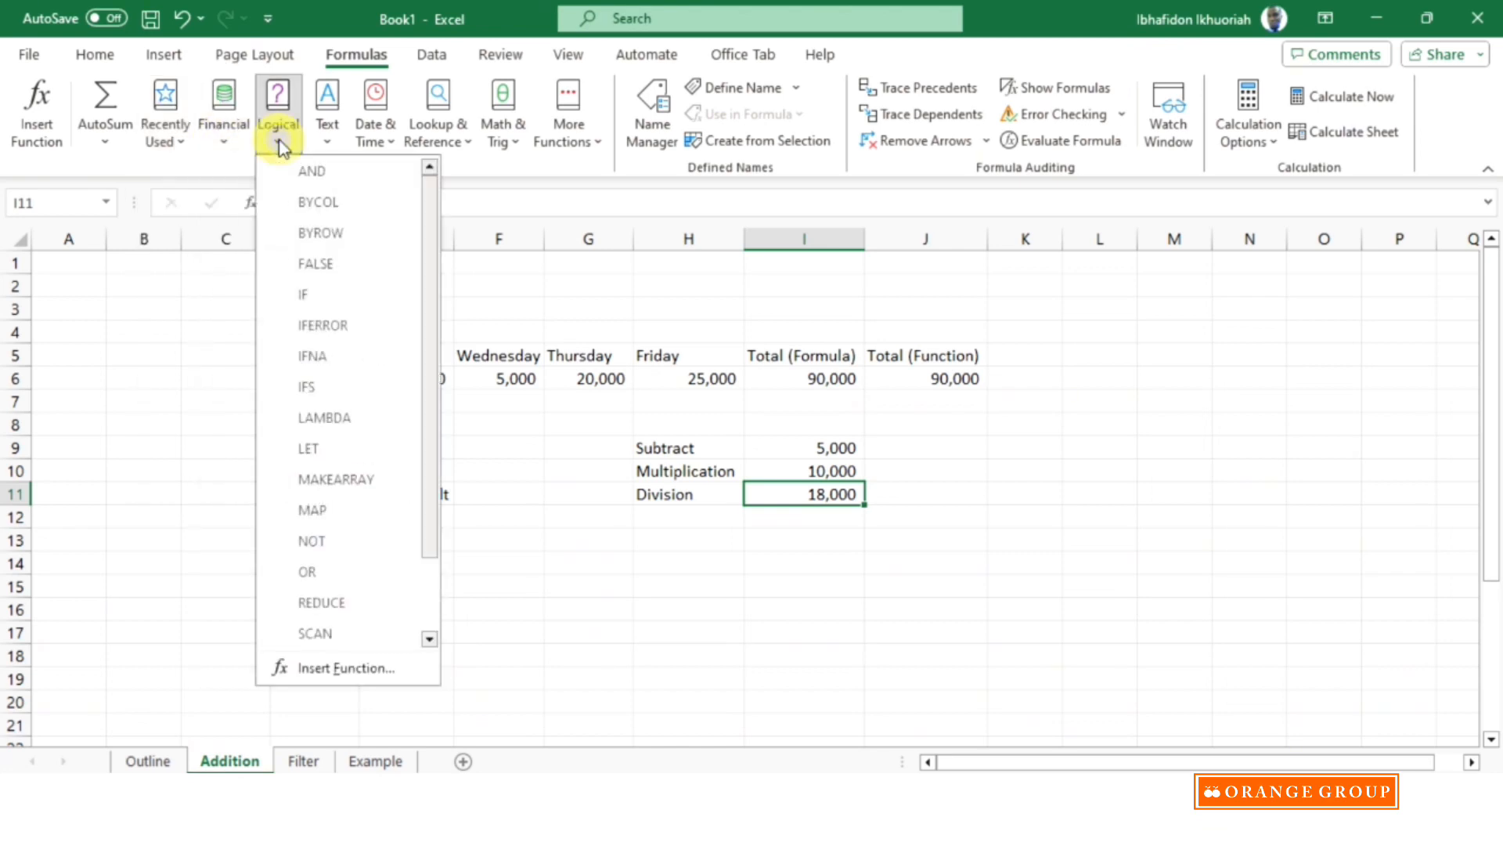
left_click(329, 144)
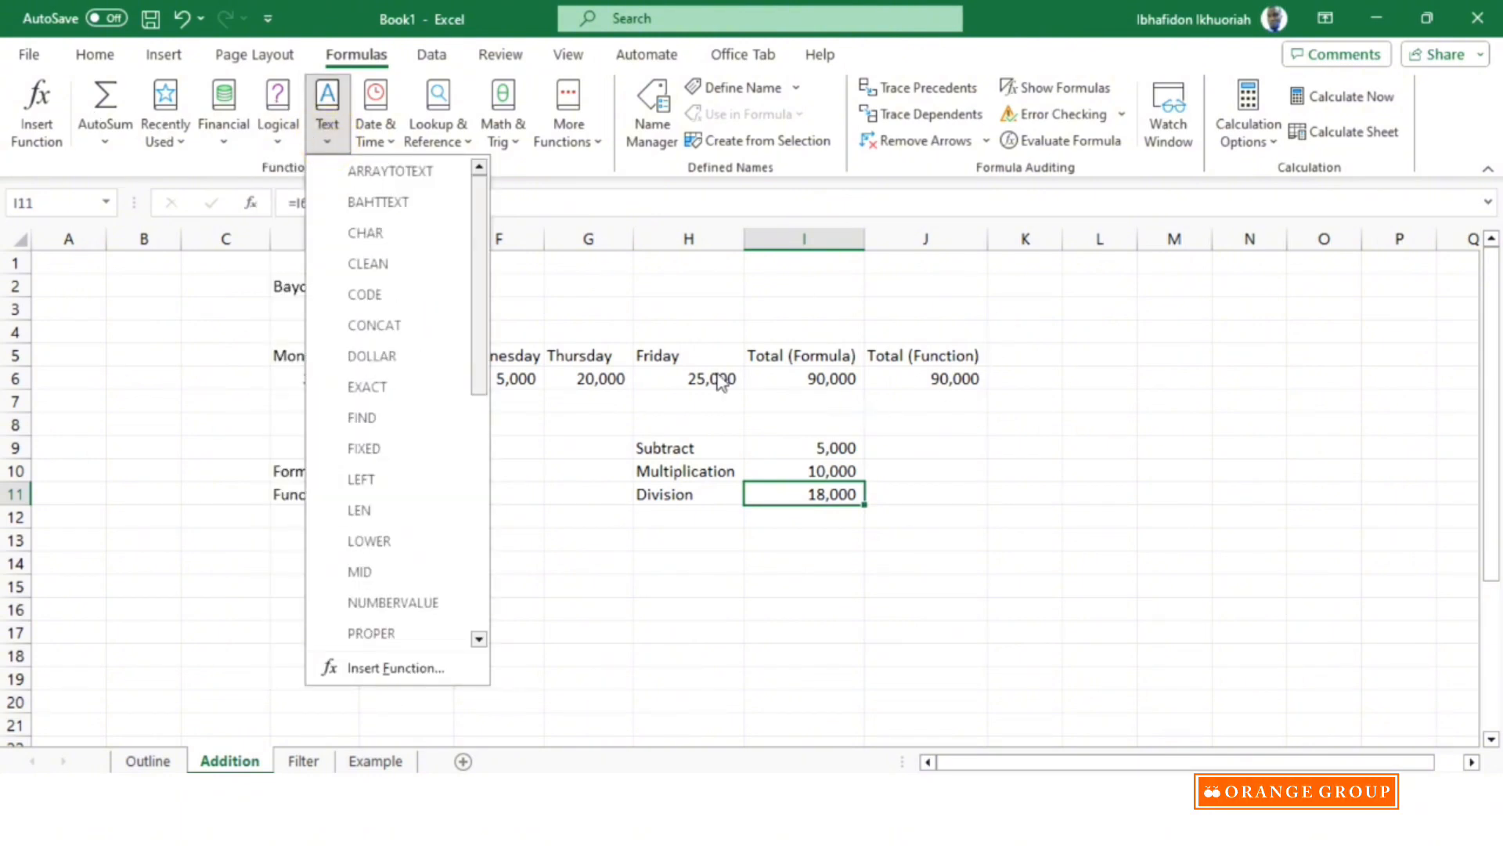
left_click(1028, 461)
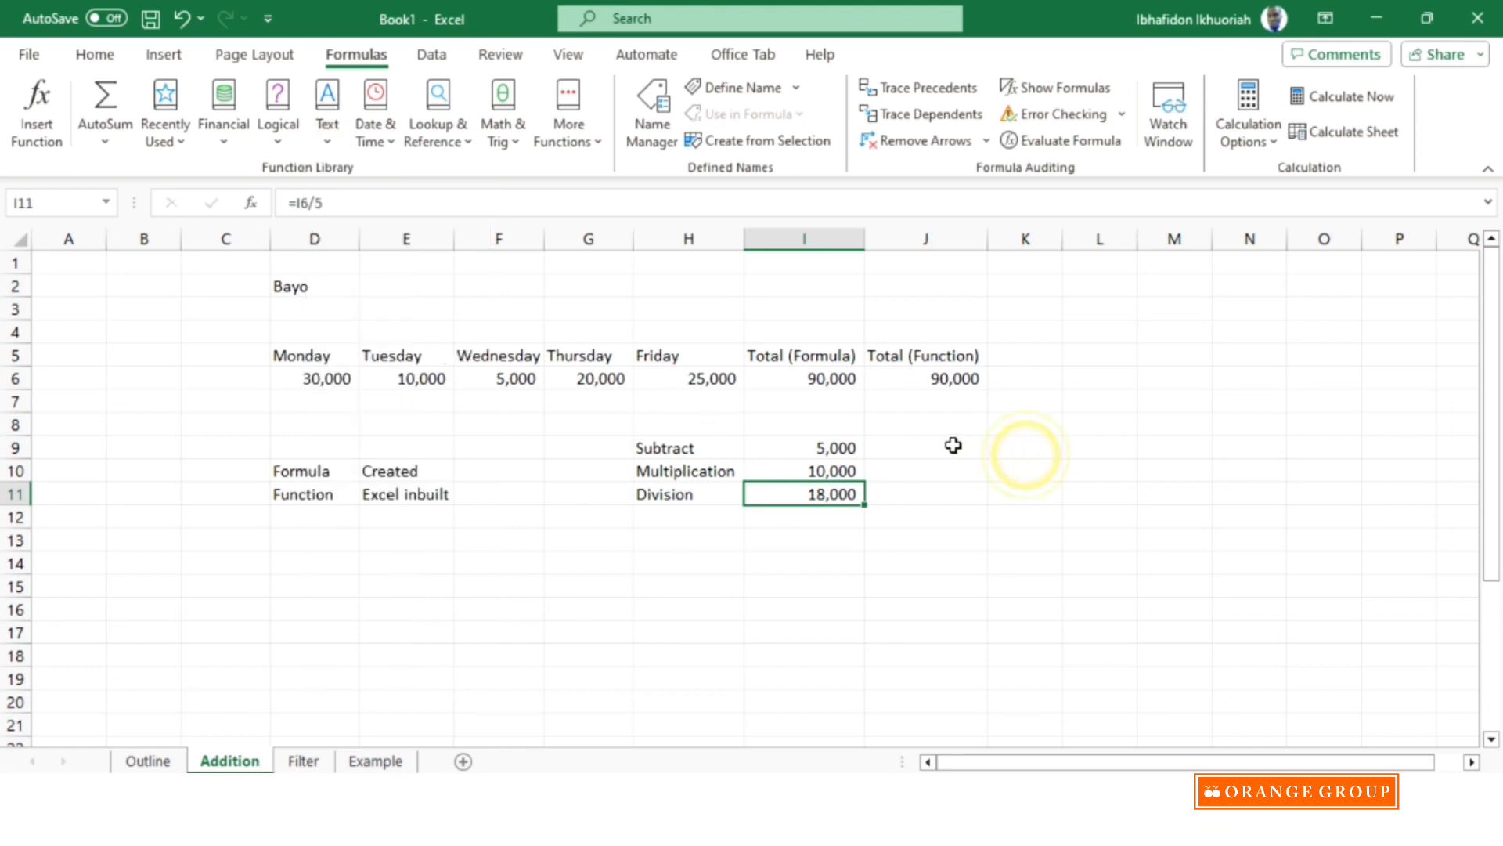
left_click(770, 538)
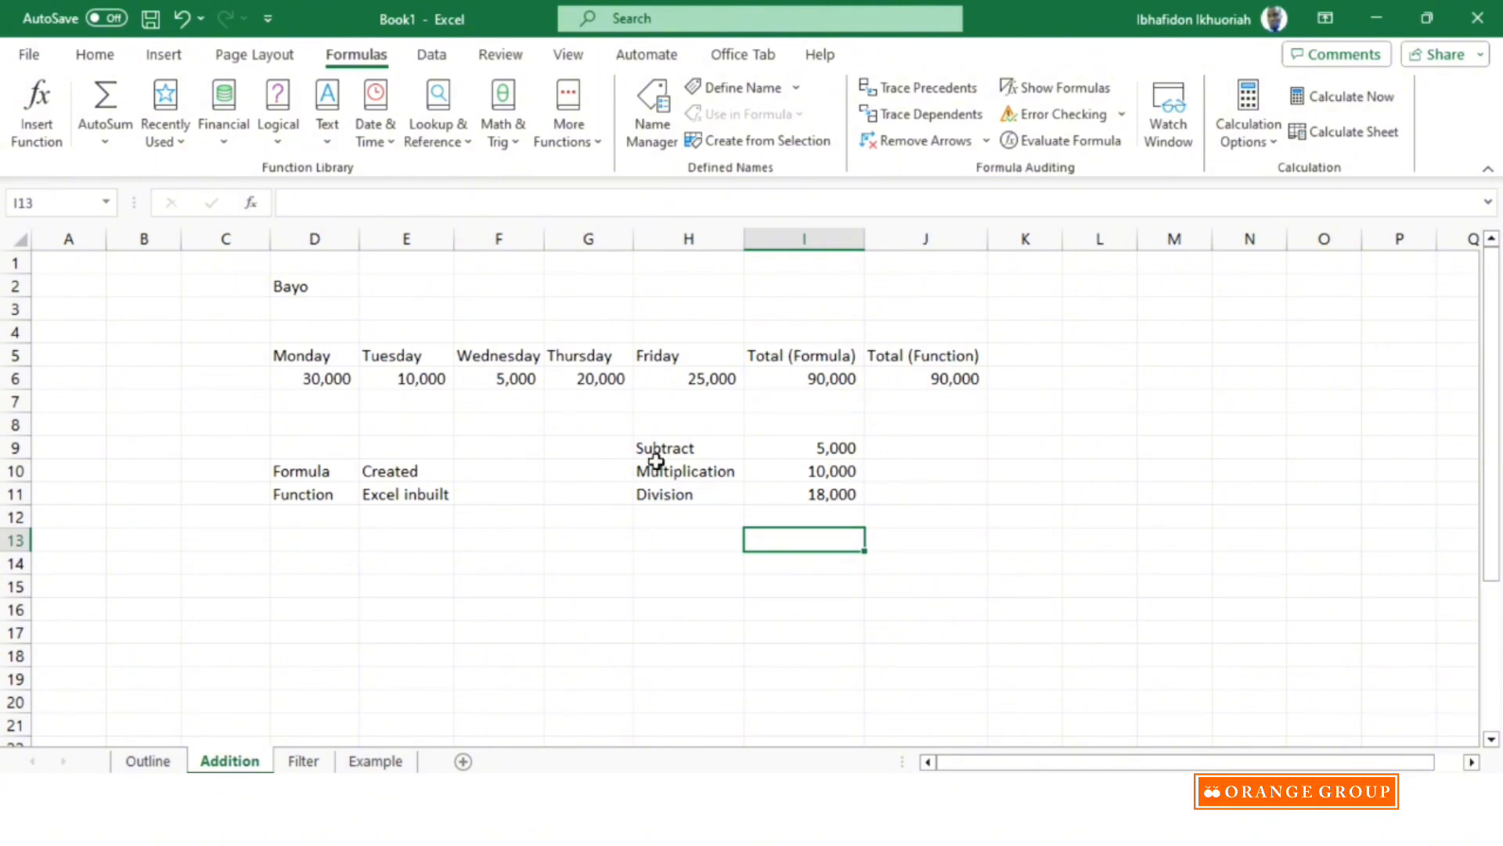
On the Filter sheet, auto-fit columns B to D so the supervisor, location and outlet entries fit their widths.
left_click(304, 761)
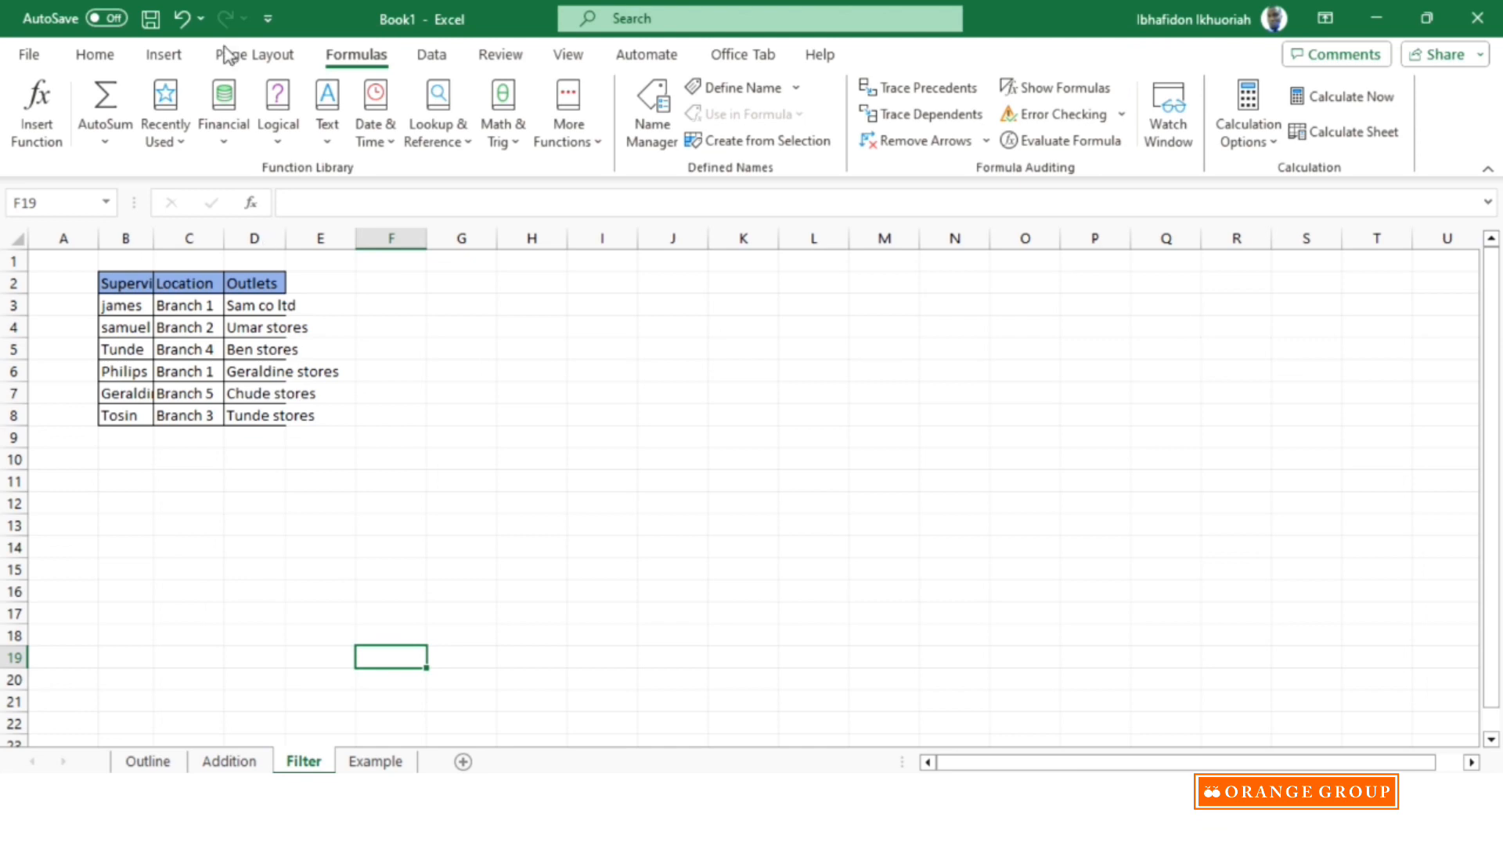
left_click(95, 55)
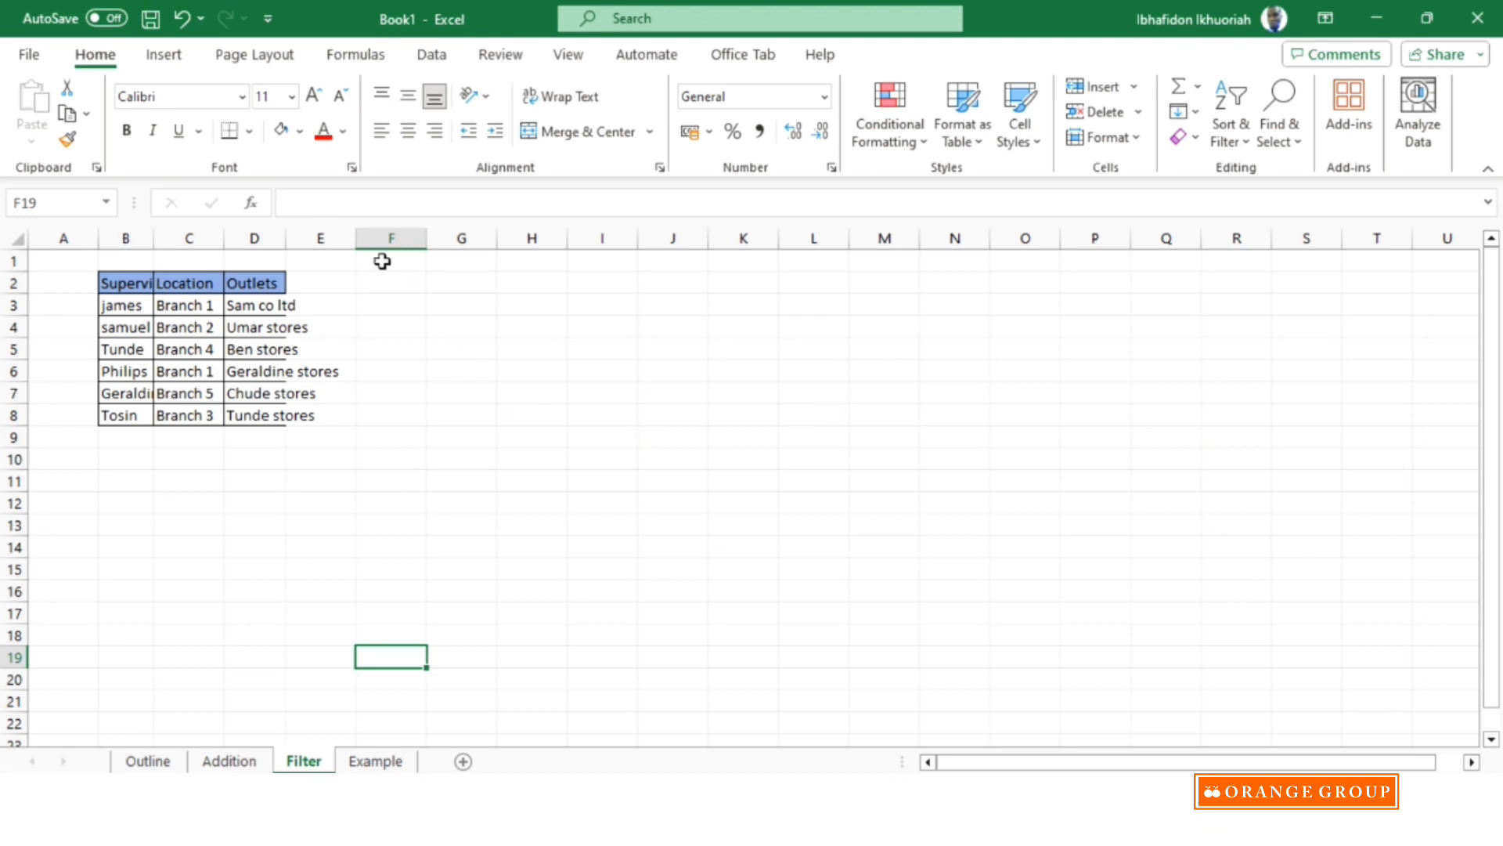
left_click_drag(136, 232, 258, 235)
double_click(286, 234)
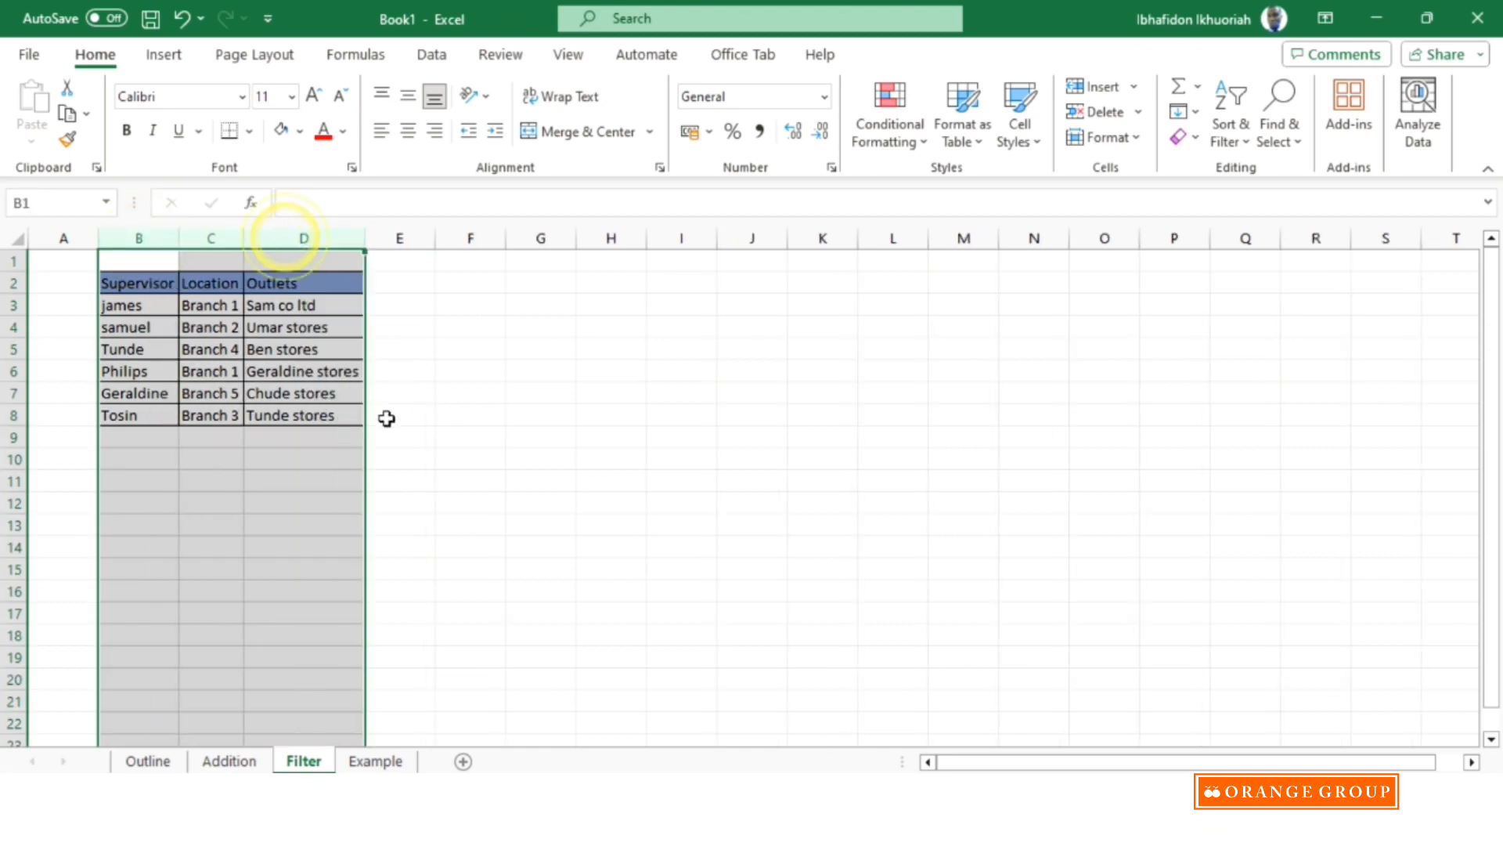
left_click(263, 466)
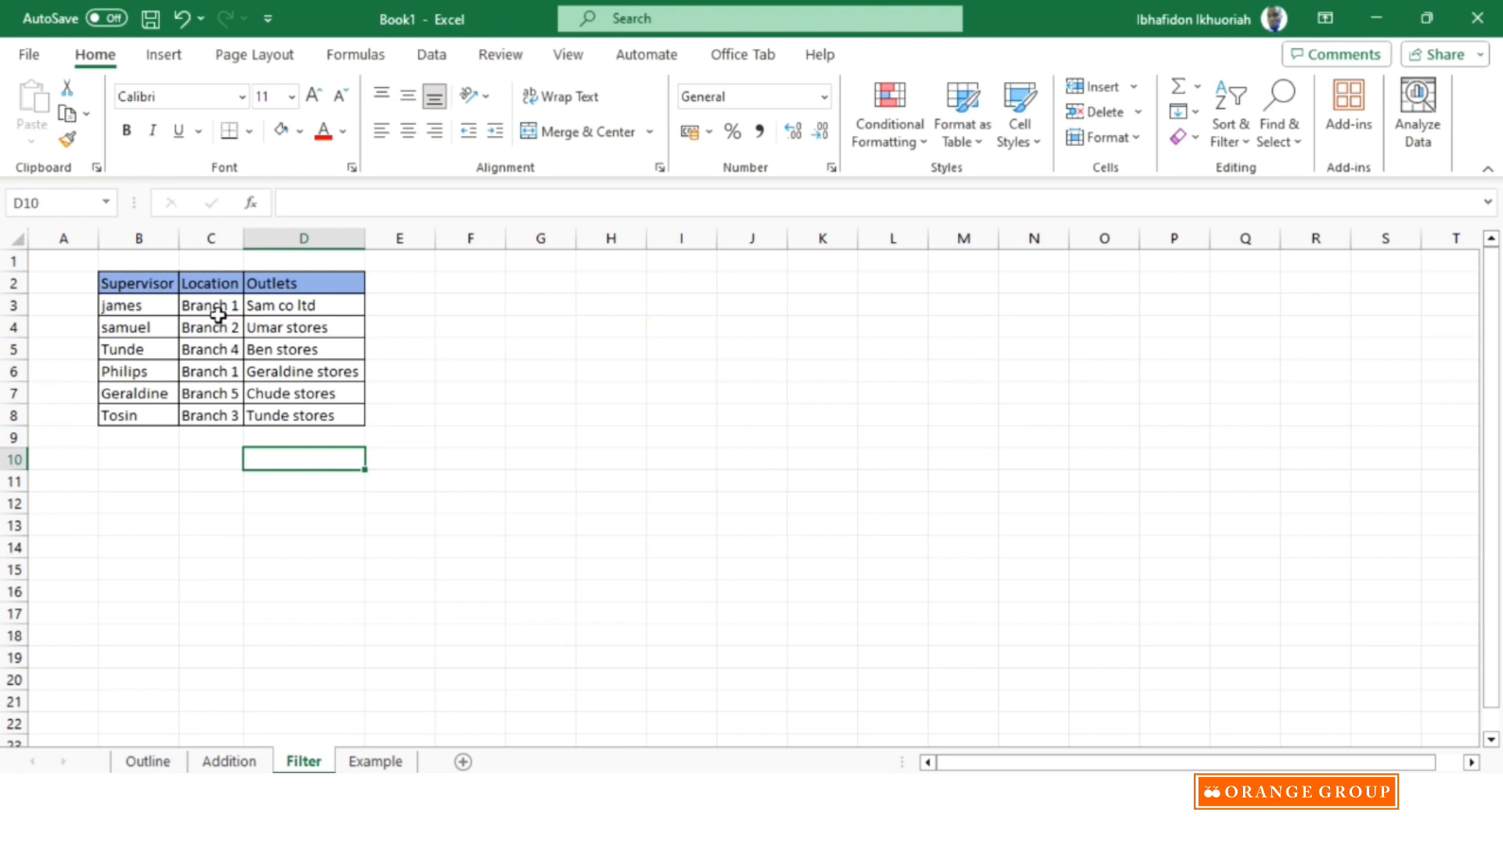
Add filters to the table's header row and widen the Location and Supervisor columns so their headings fit beside the filter arrows.
left_click(144, 283)
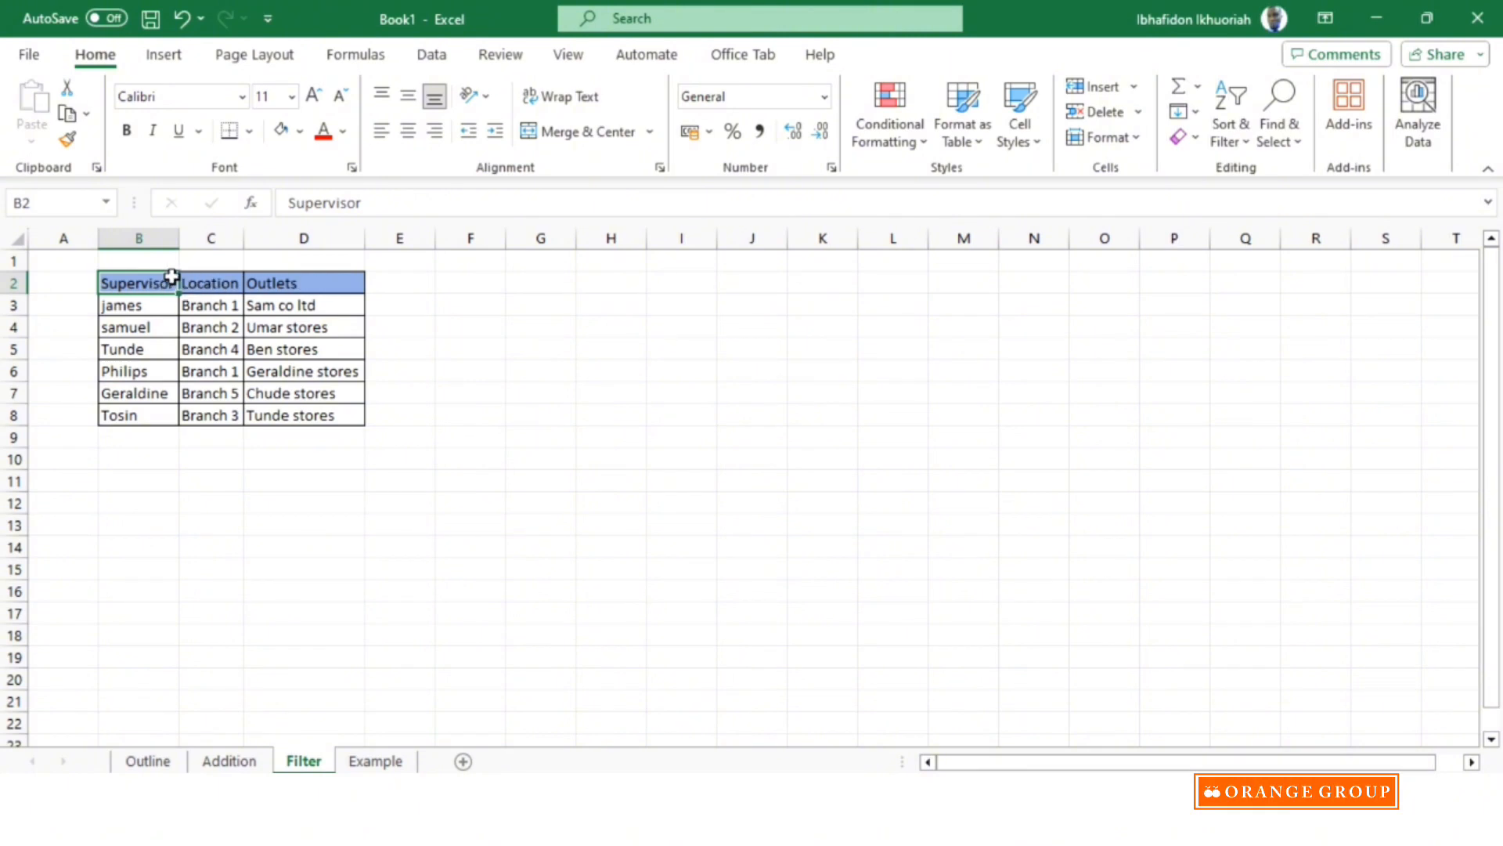
left_click(1244, 138)
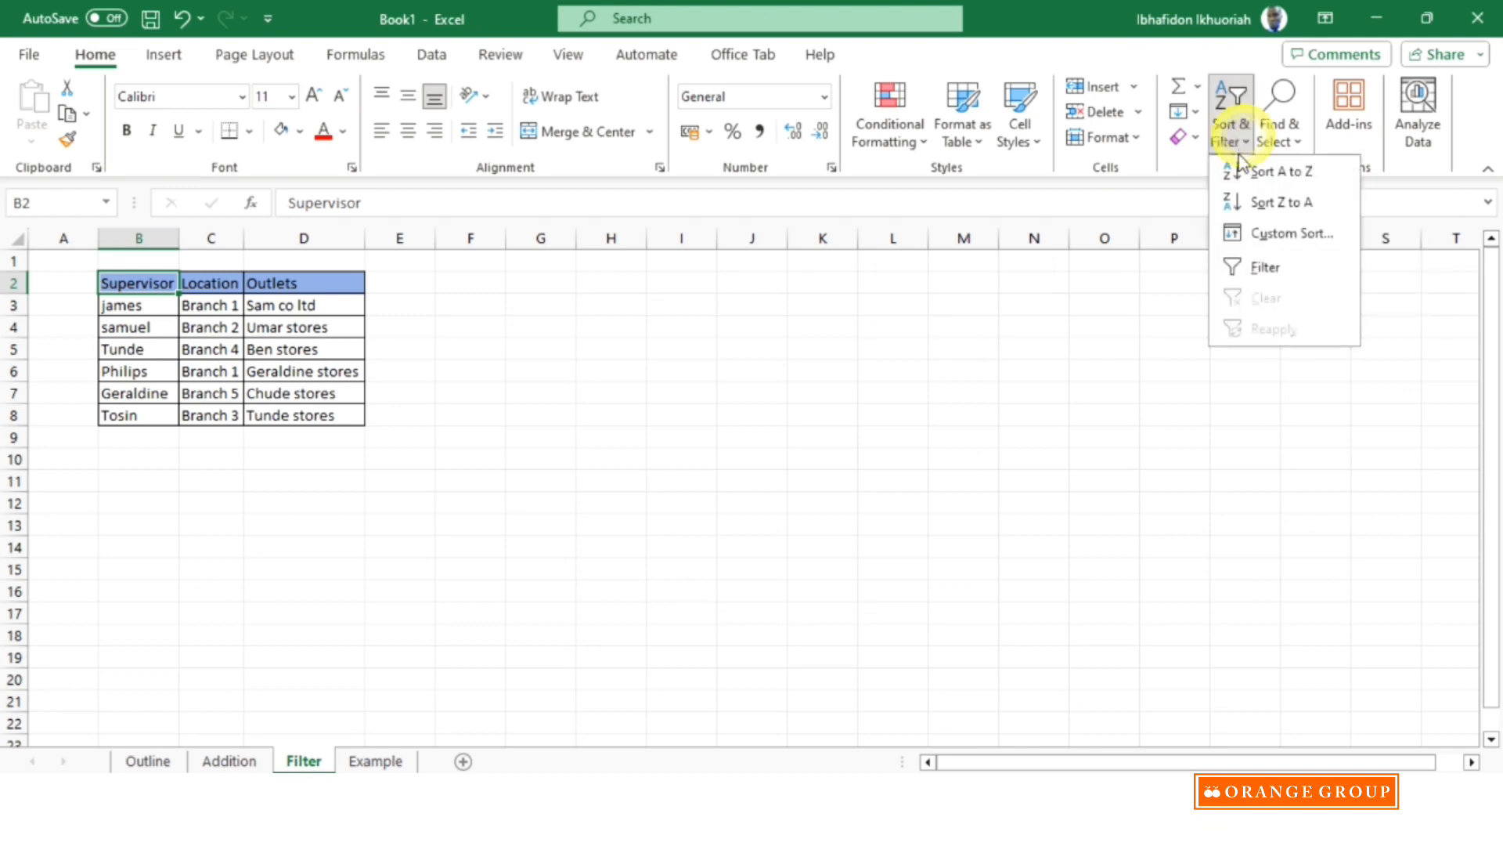
left_click(1252, 268)
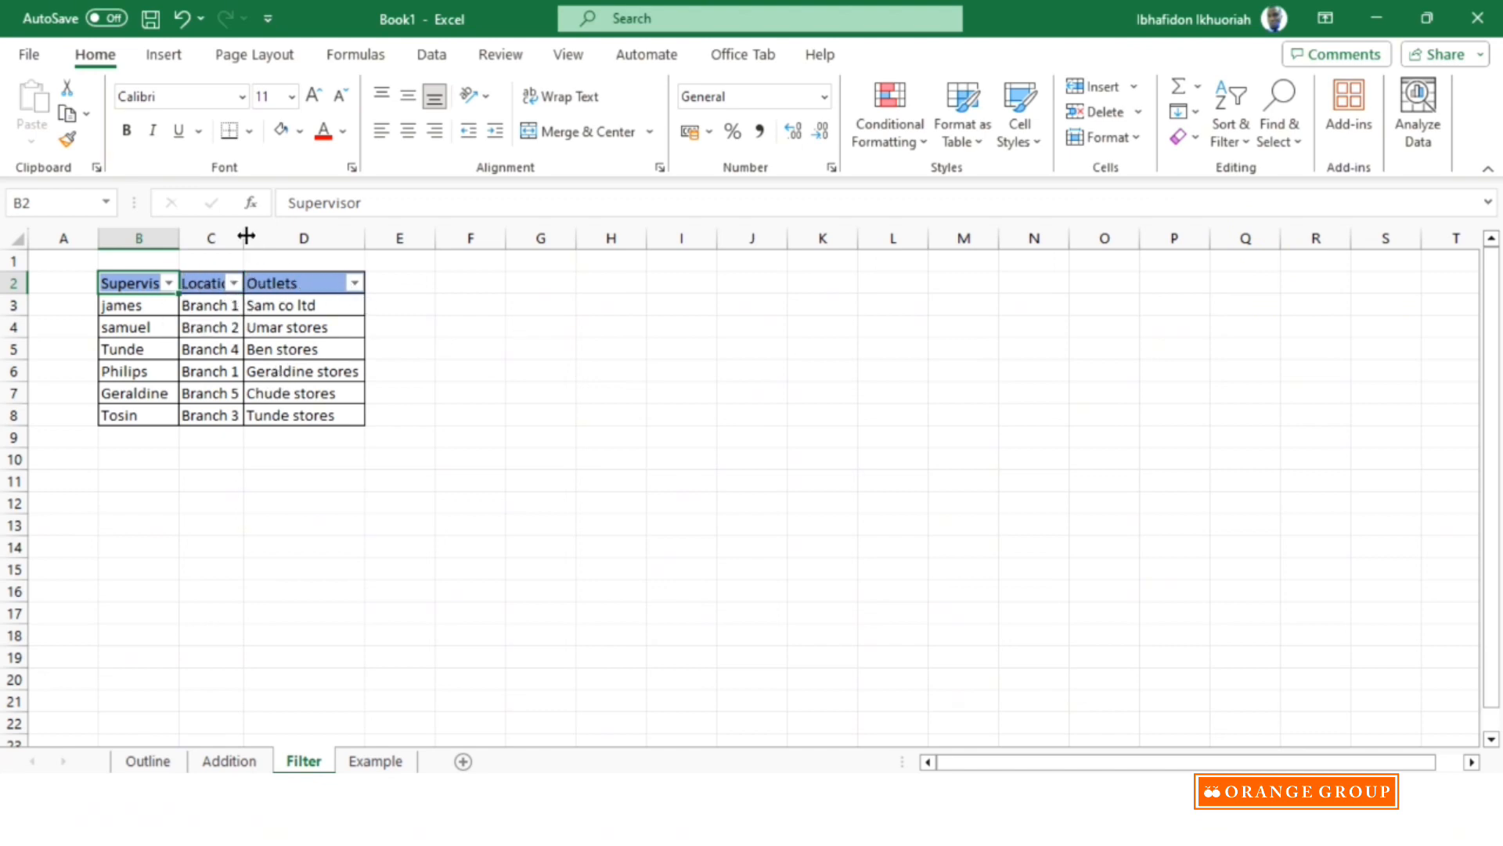
left_click_drag(240, 228, 274, 228)
left_click_drag(180, 228, 194, 233)
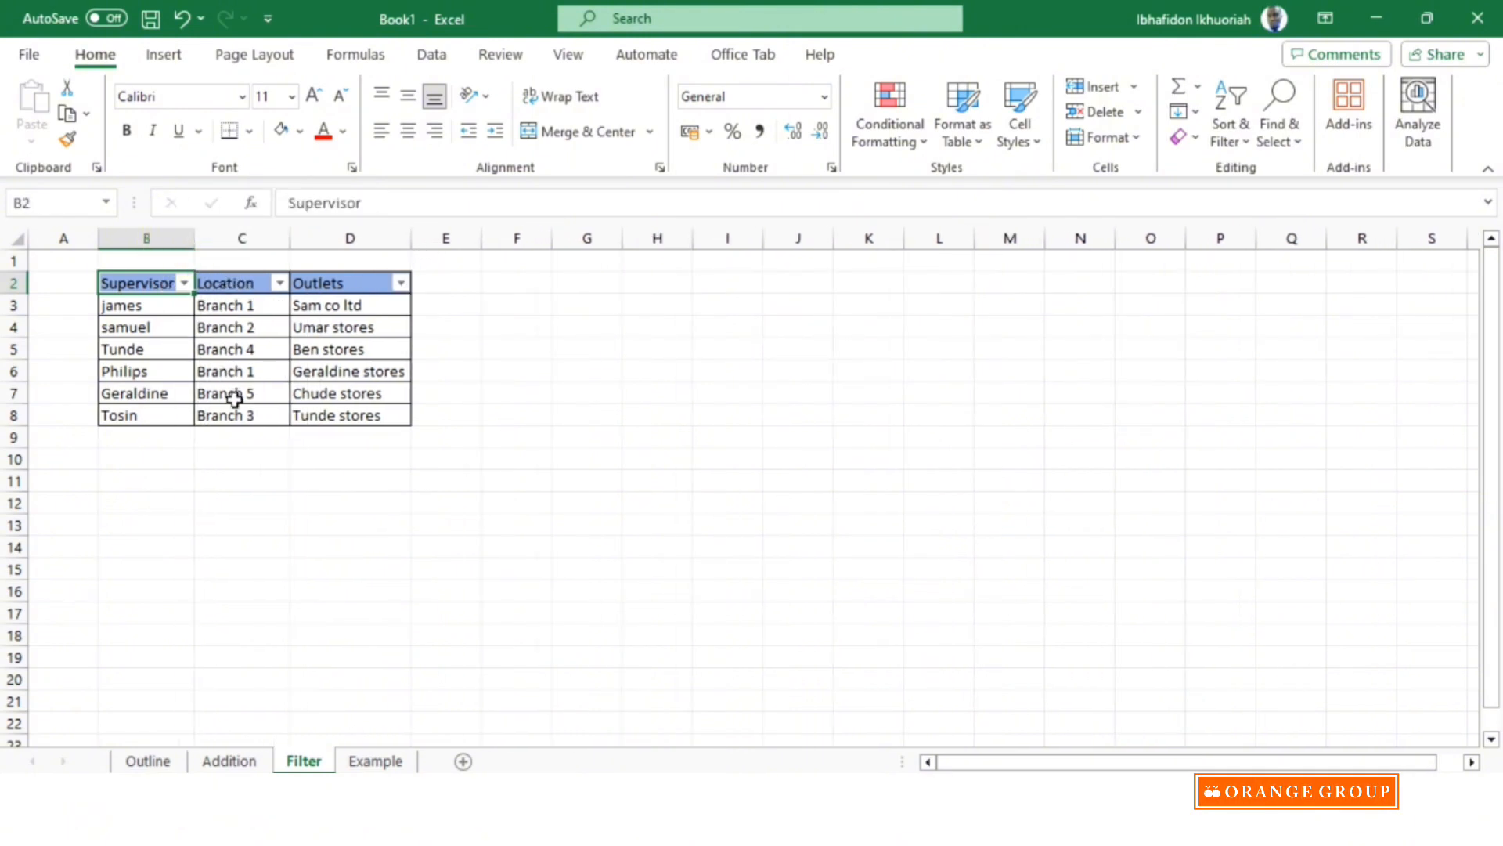
Filter the Location column to show only Branch 1, and clear the filter from Location again.
left_click(279, 284)
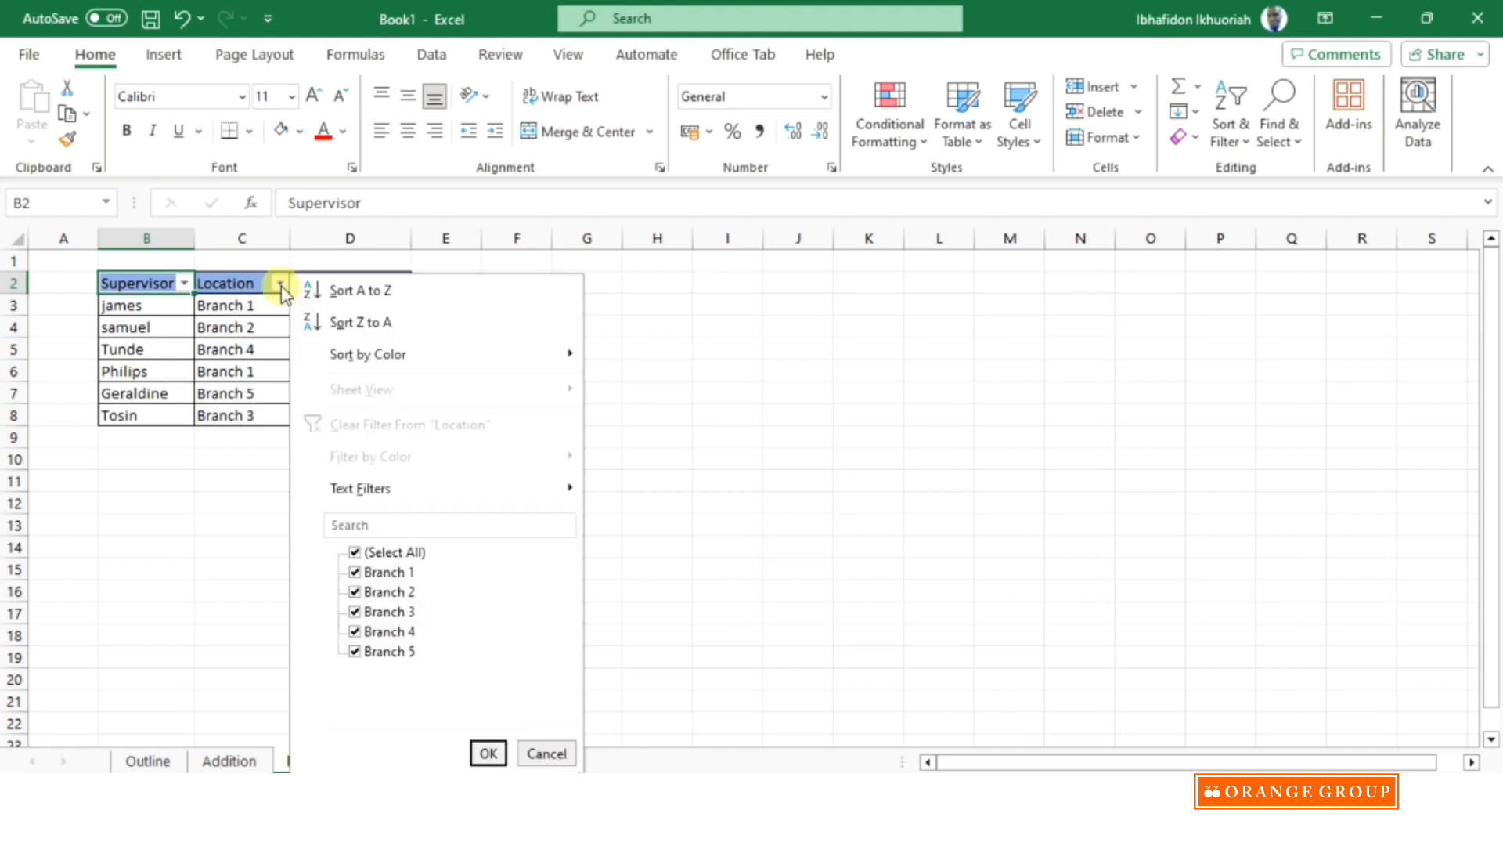
left_click(356, 552)
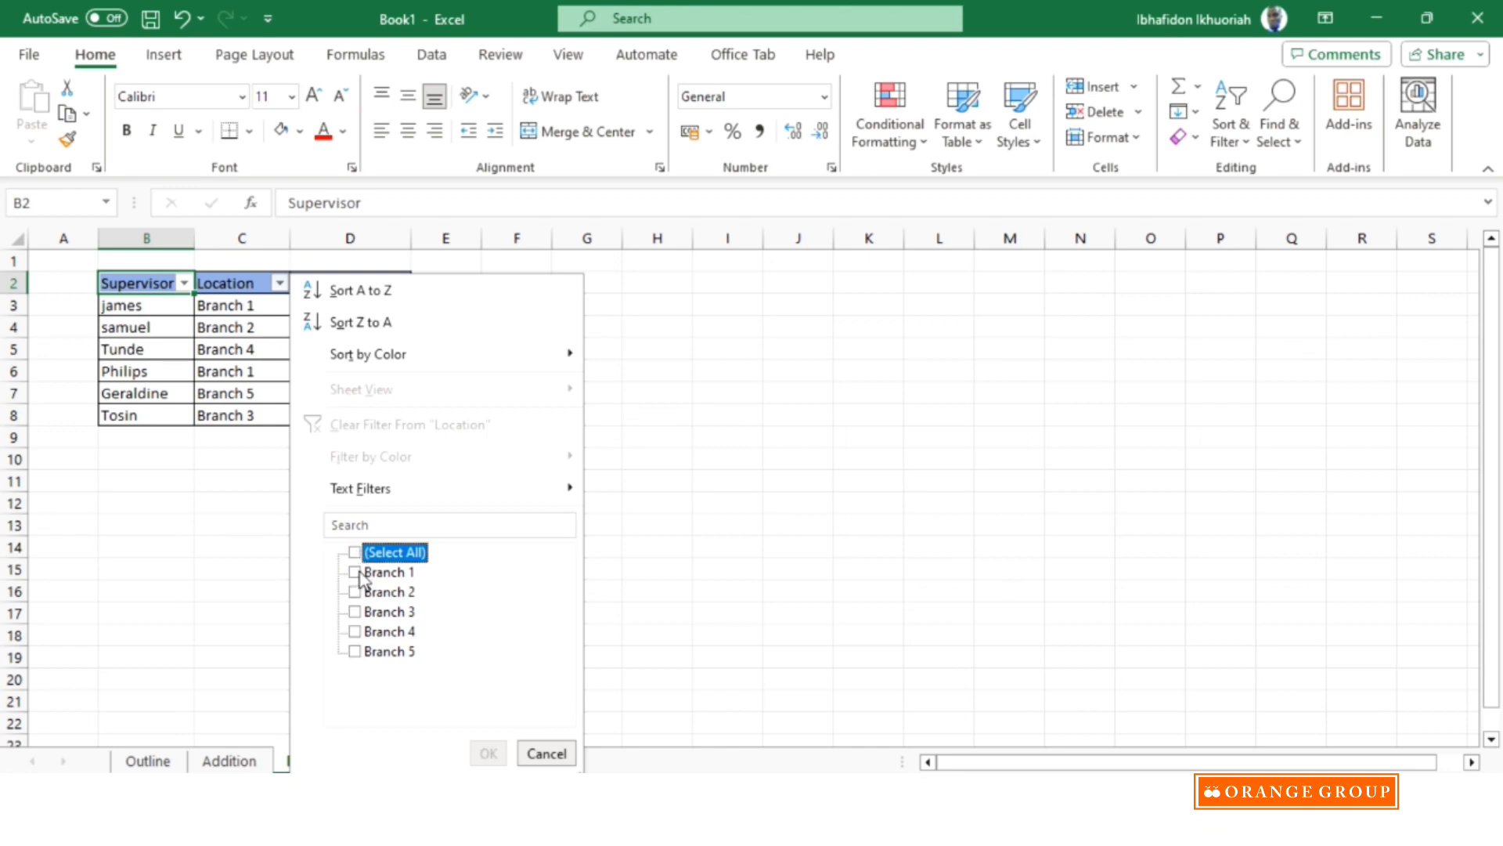
left_click(356, 572)
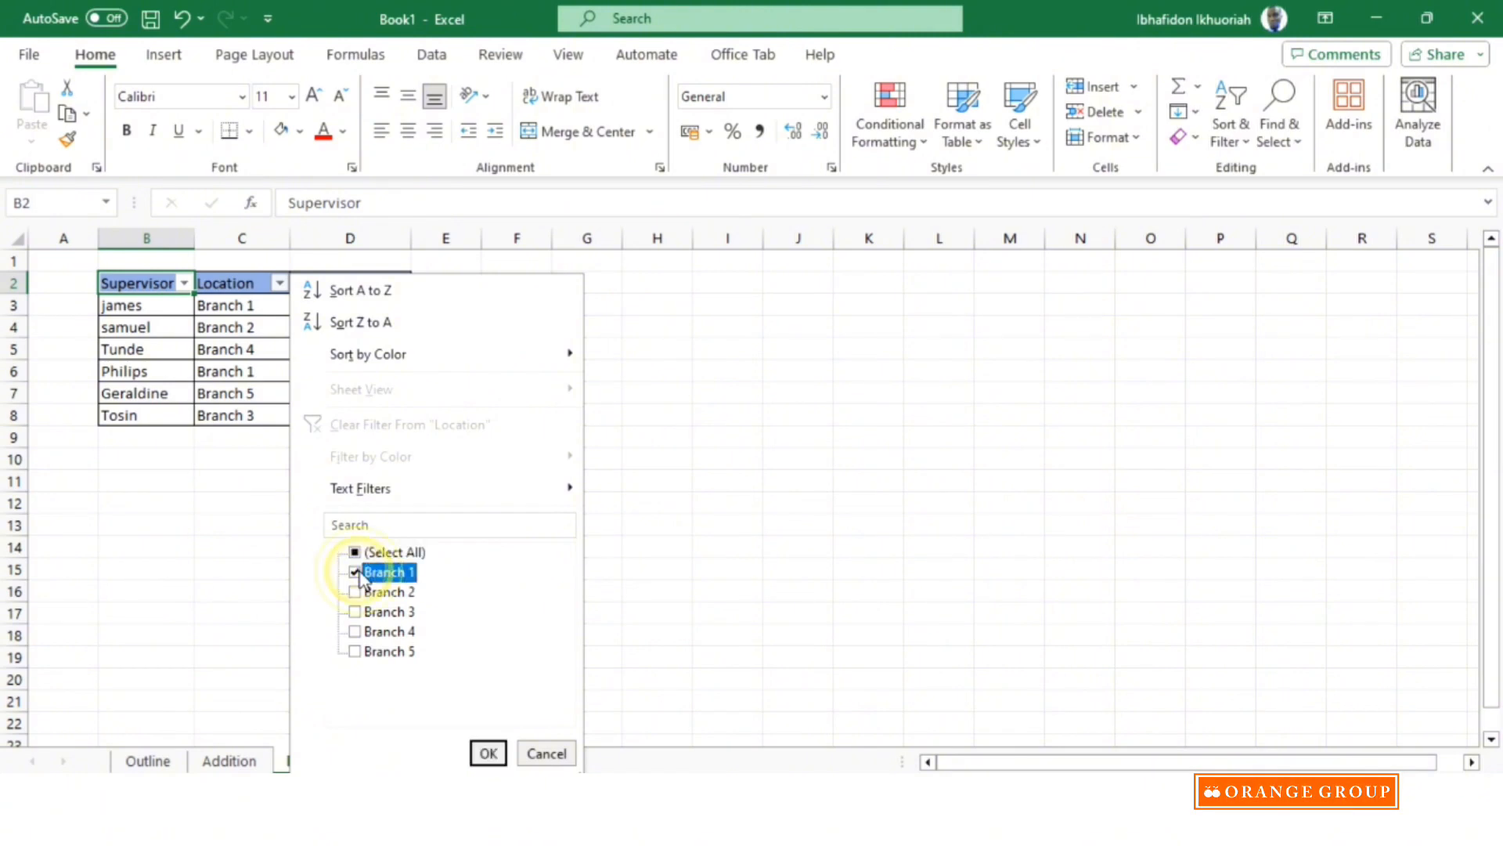
left_click(489, 753)
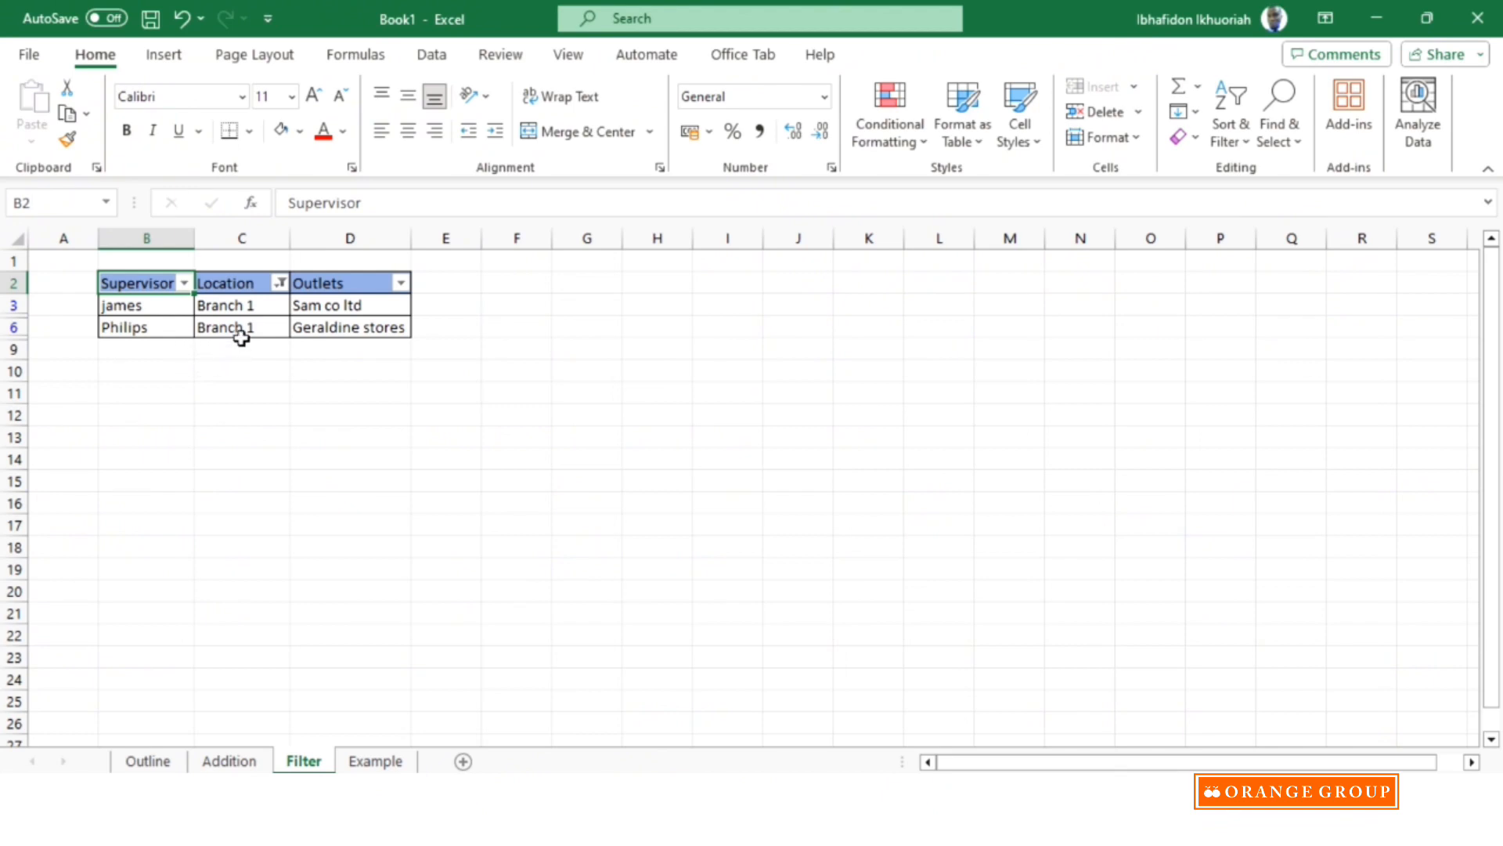
left_click(280, 284)
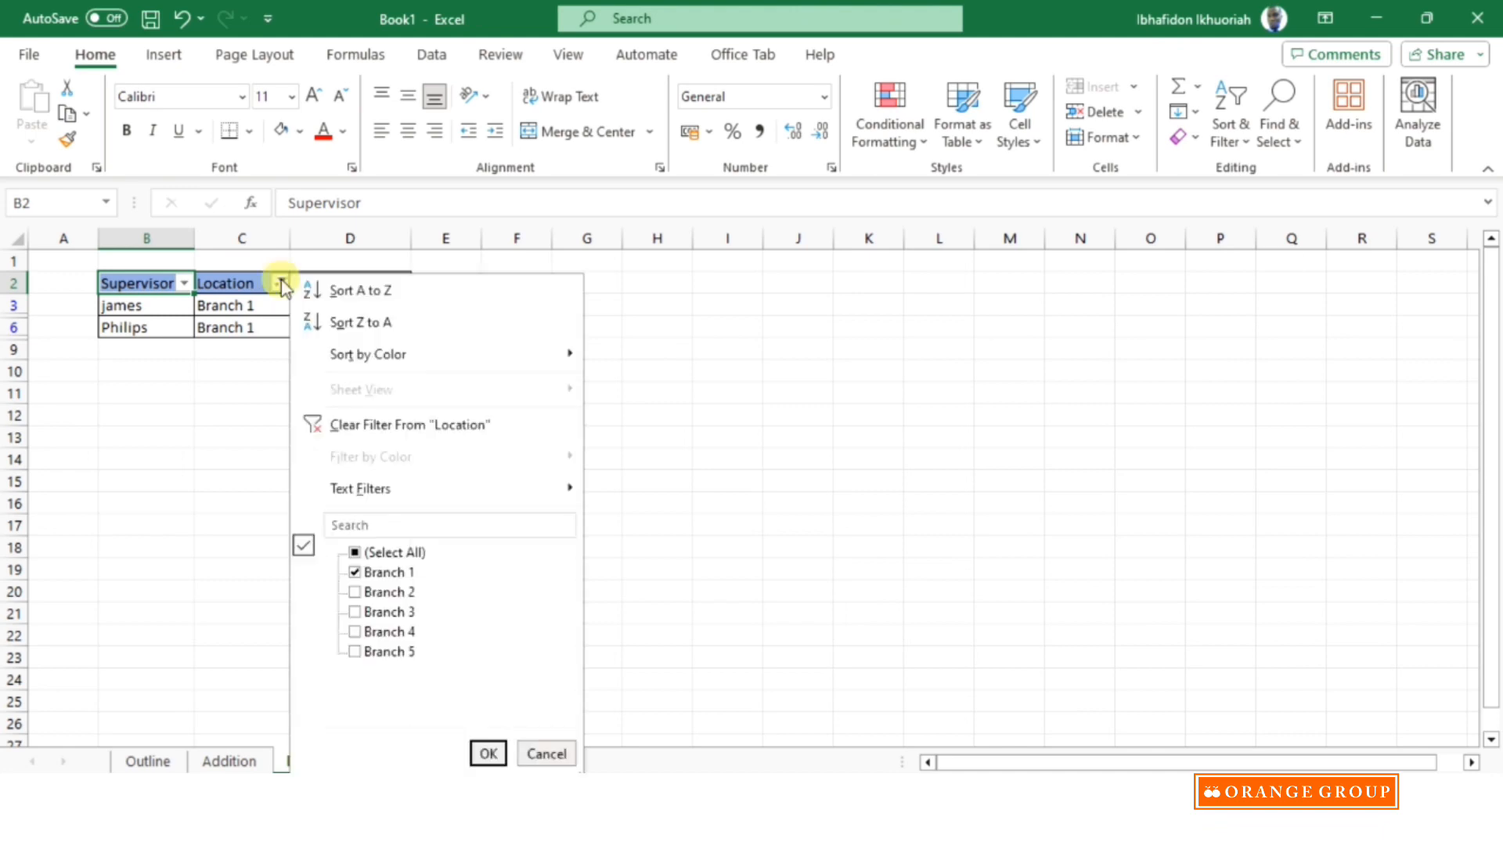
left_click(431, 426)
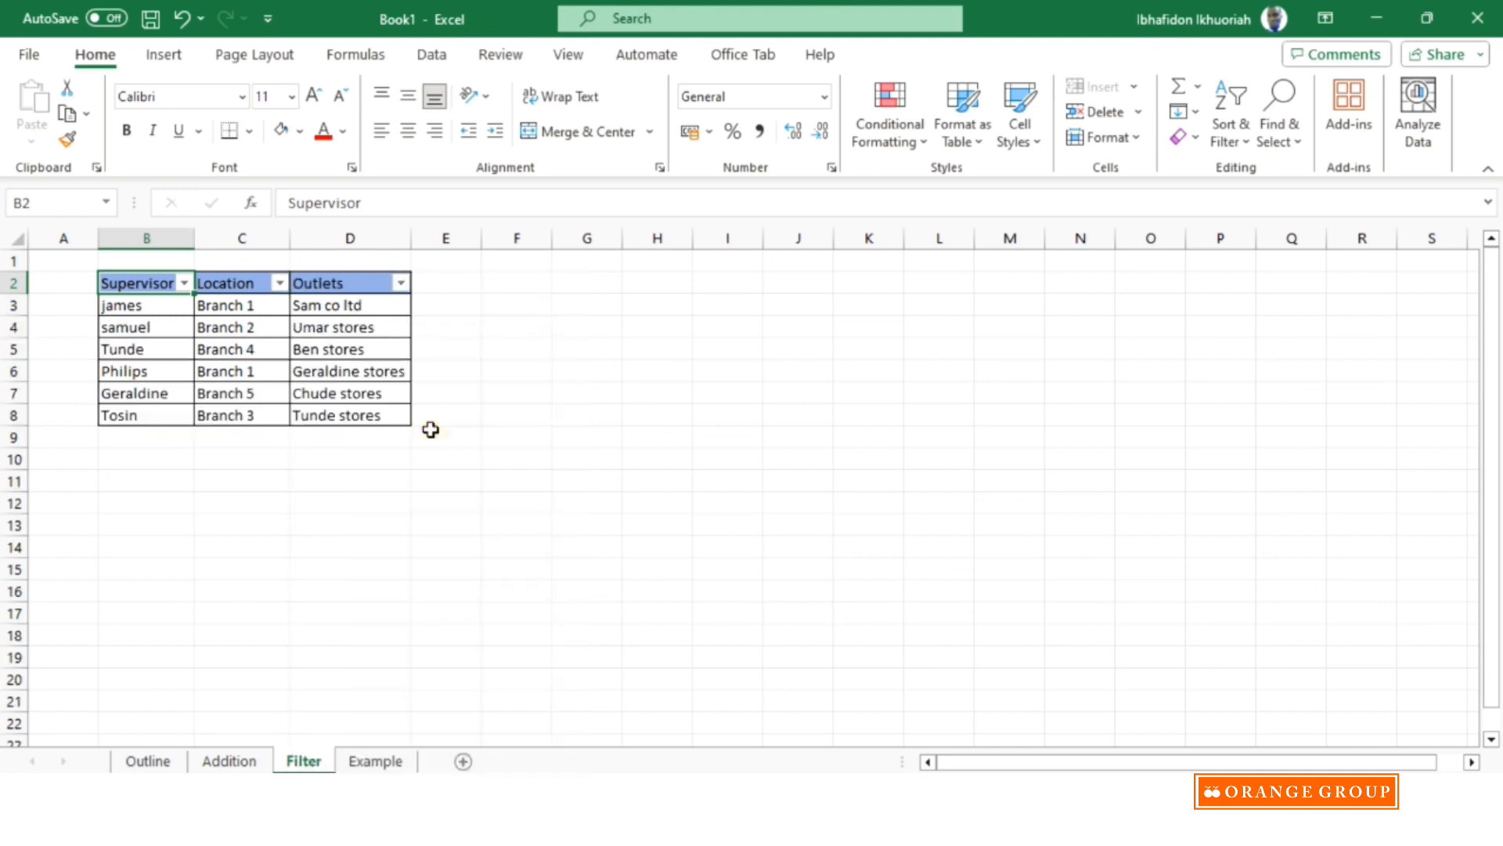